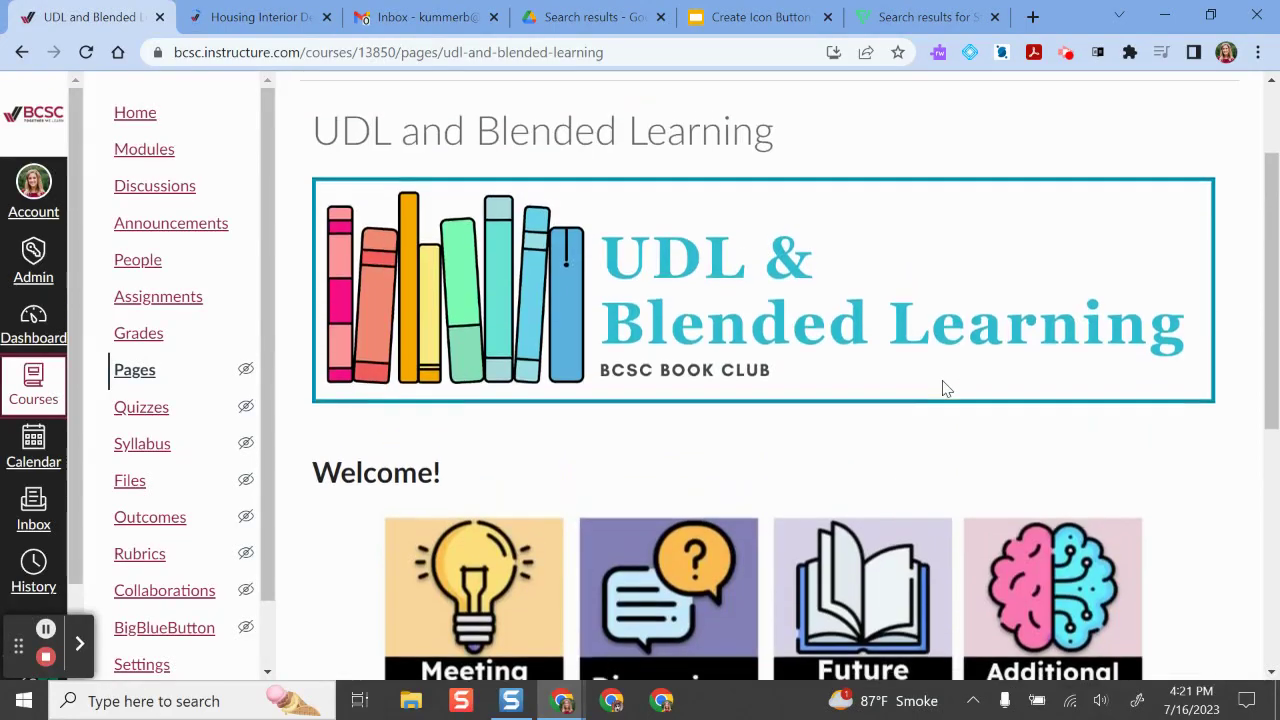
# Examine the icon buttons on the UDL and Blended Learning page, following the Meeting Modules button to its destination and returning.
pyautogui.scroll(-3, 942, 388)
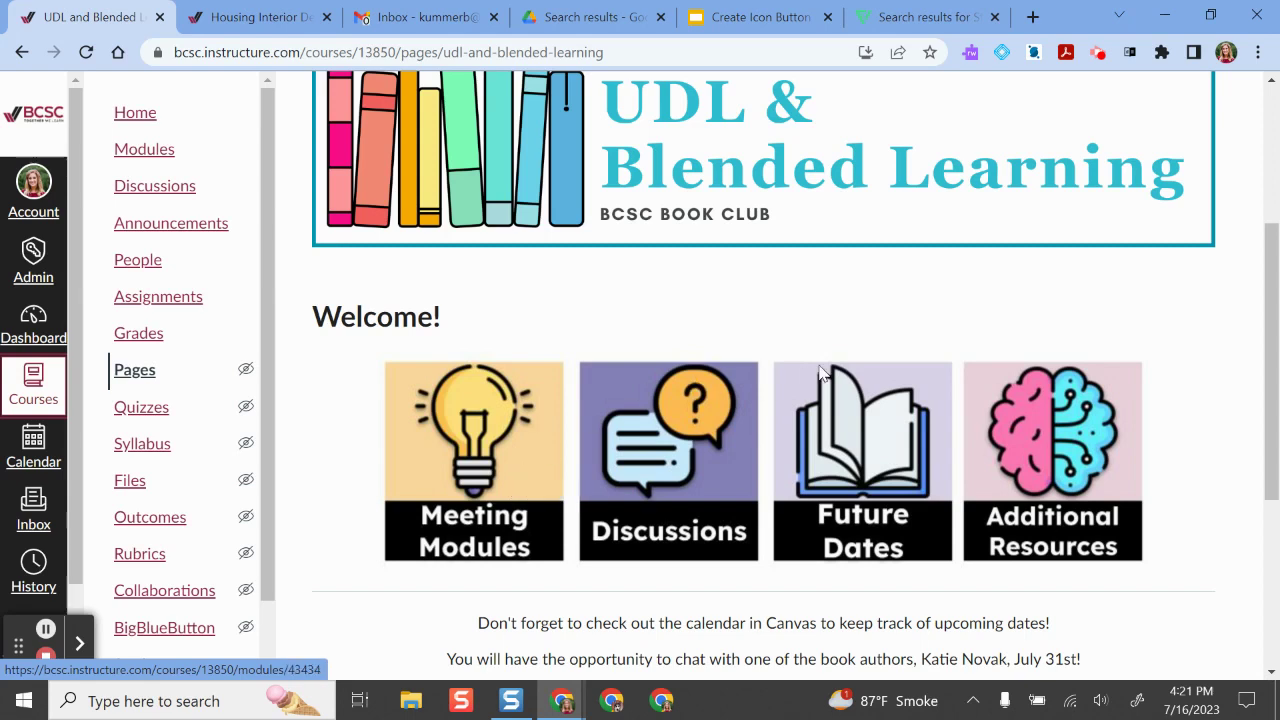
pyautogui.scroll(1, 835, 366)
pyautogui.scroll(-1, 838, 357)
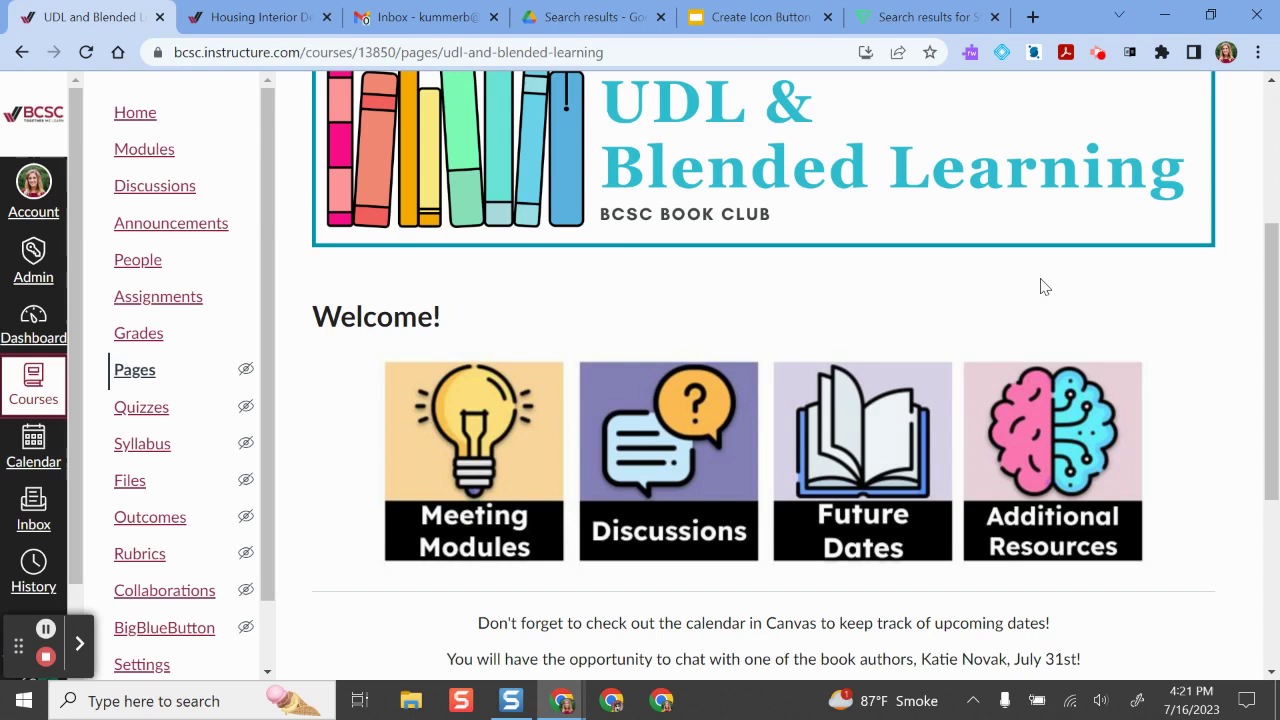
pyautogui.click(478, 455)
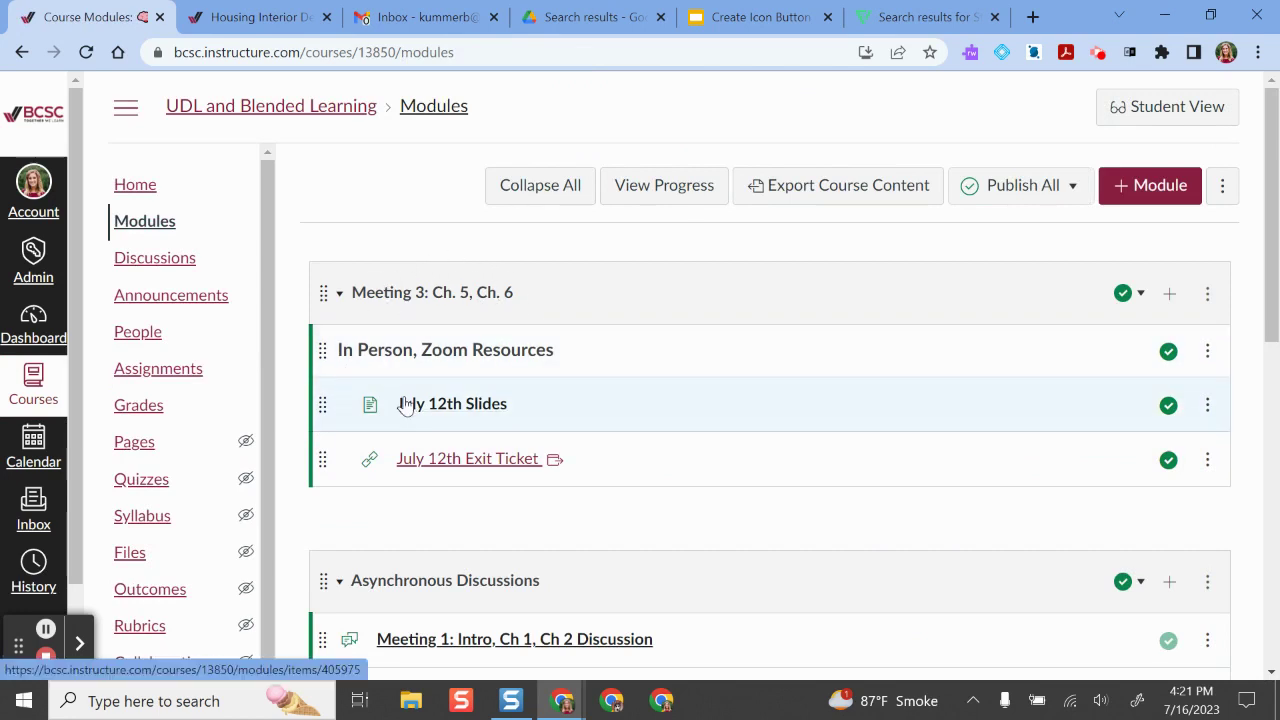
pyautogui.click(22, 52)
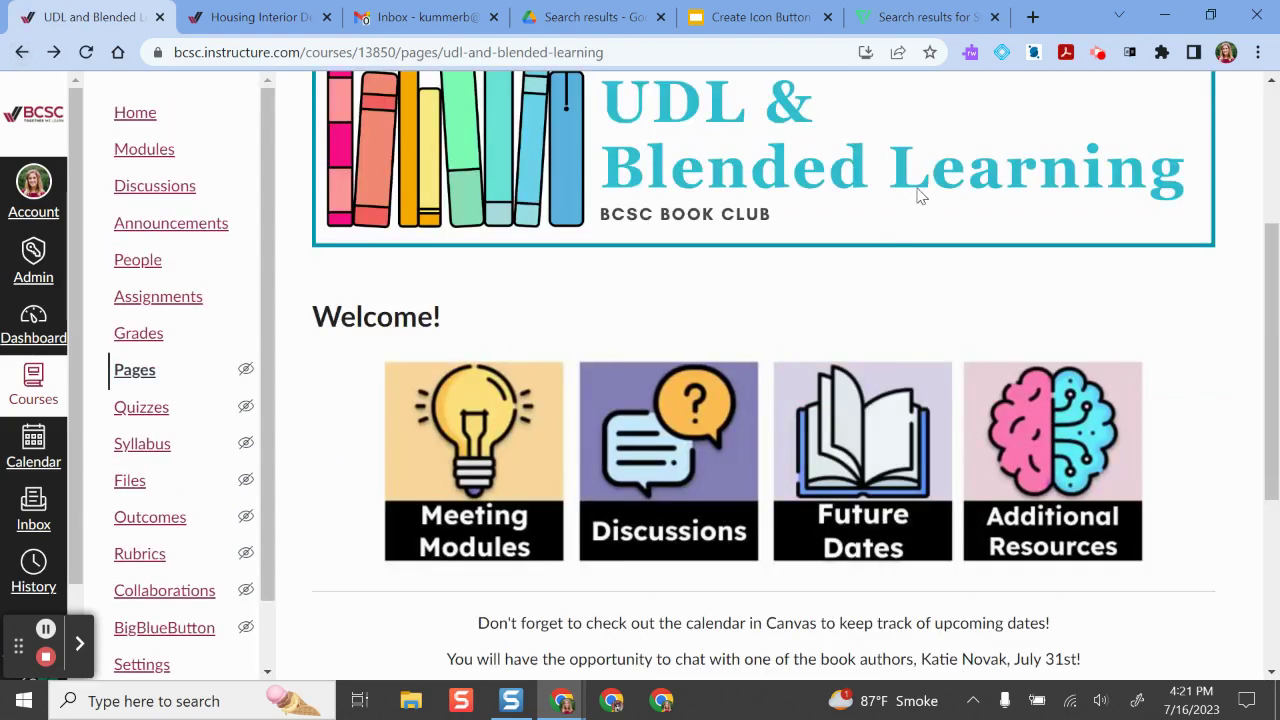
pyautogui.scroll(1, 890, 194)
pyautogui.scroll(-1, 926, 388)
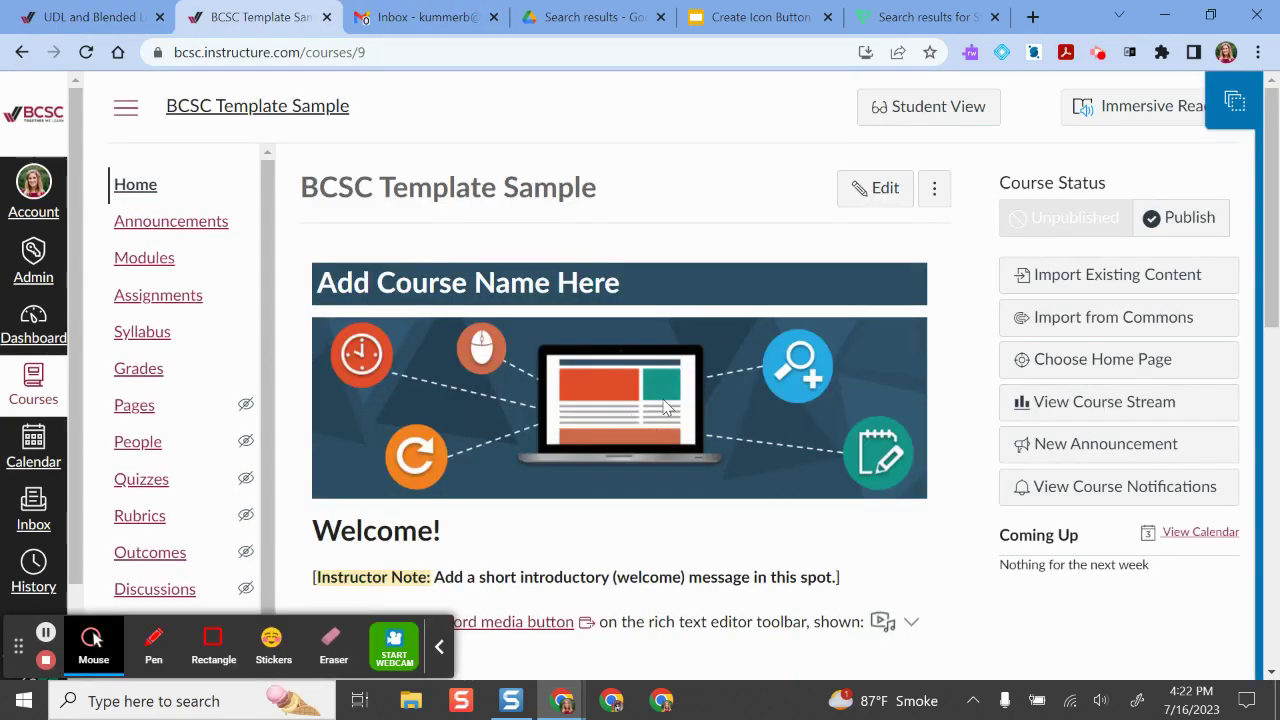
# Examine the BCSC Template Sample home page, including its banner, welcome text, navigation tip and quick access link buttons.
pyautogui.scroll(-2, 665, 407)
pyautogui.scroll(-3, 660, 395)
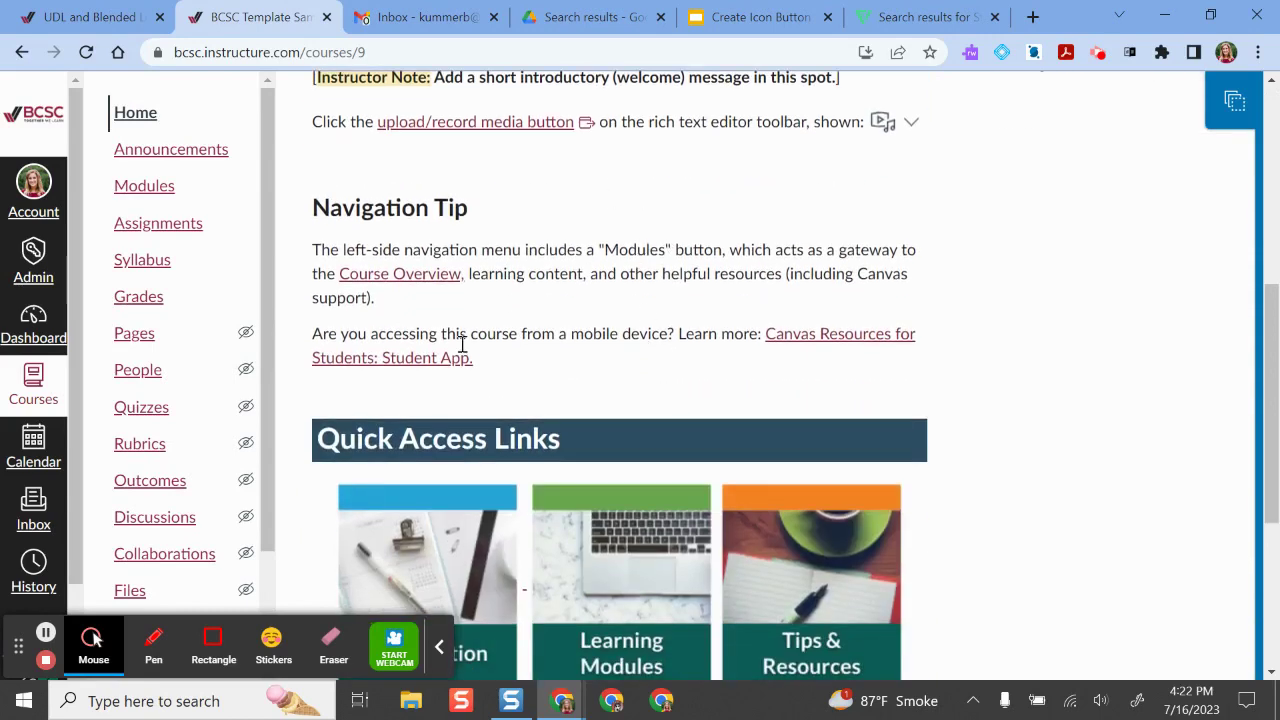
pyautogui.scroll(-3, 663, 323)
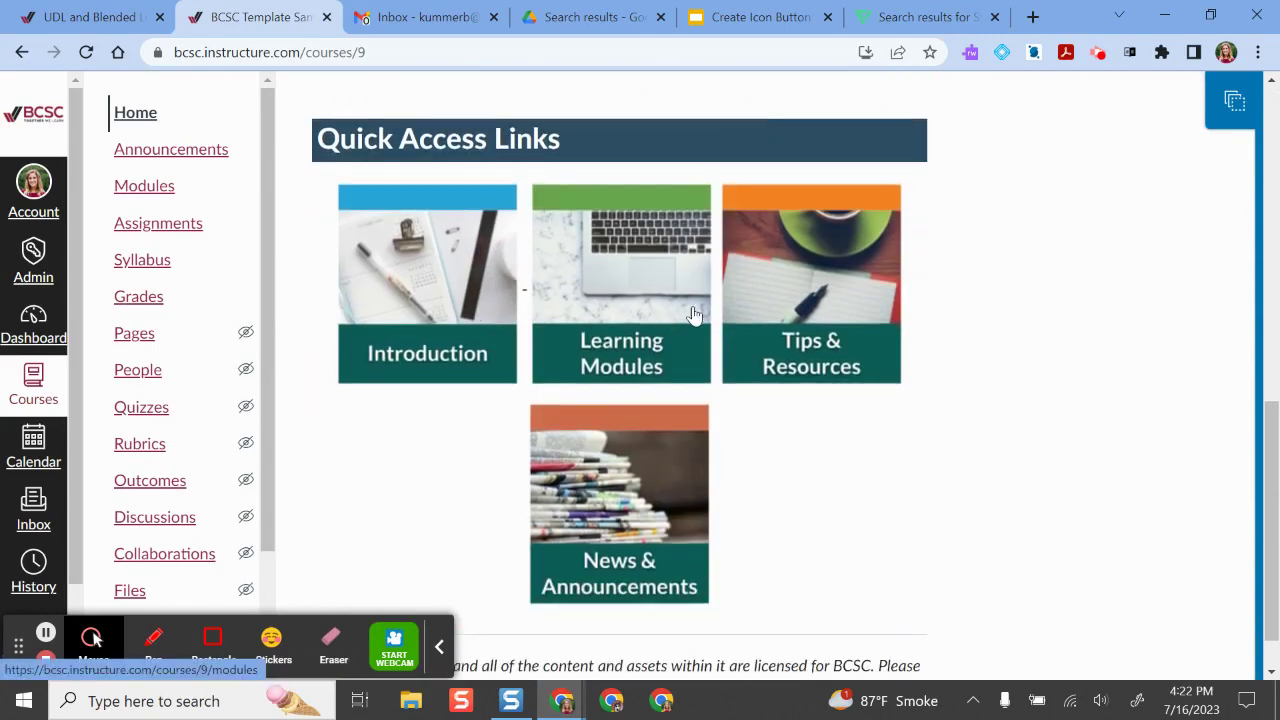
pyautogui.scroll(-1, 1140, 441)
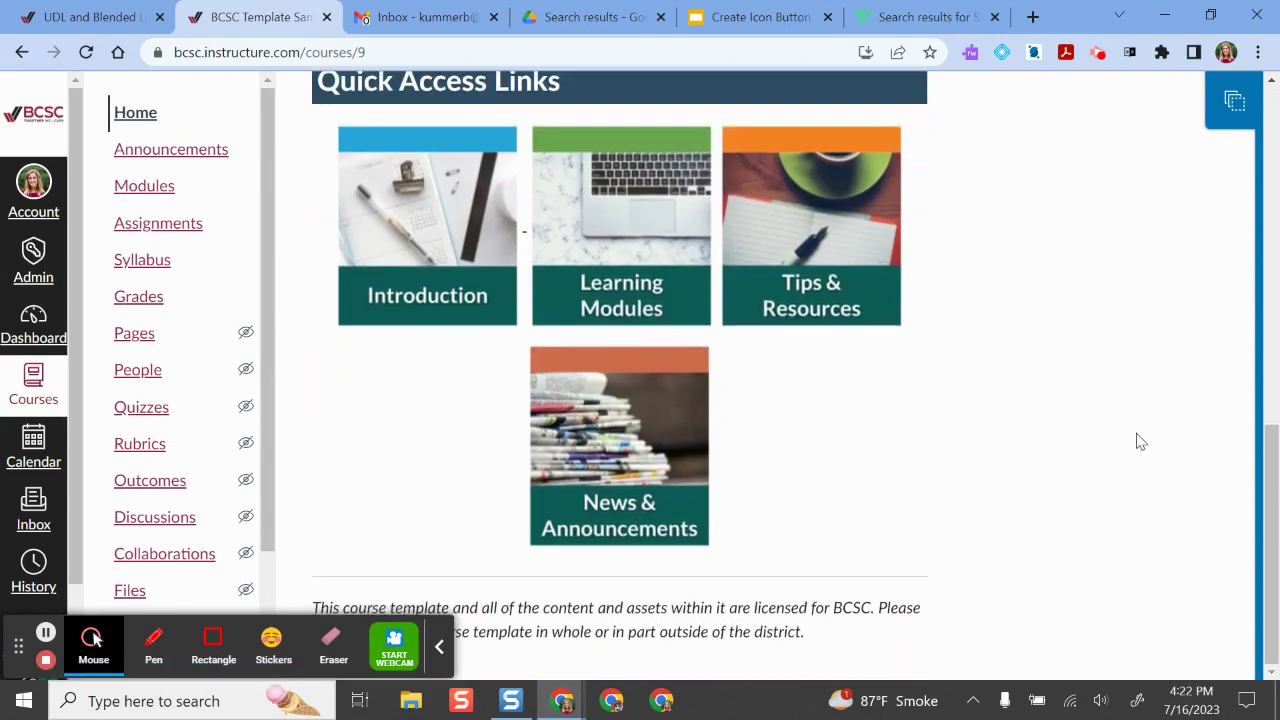
pyautogui.click(439, 647)
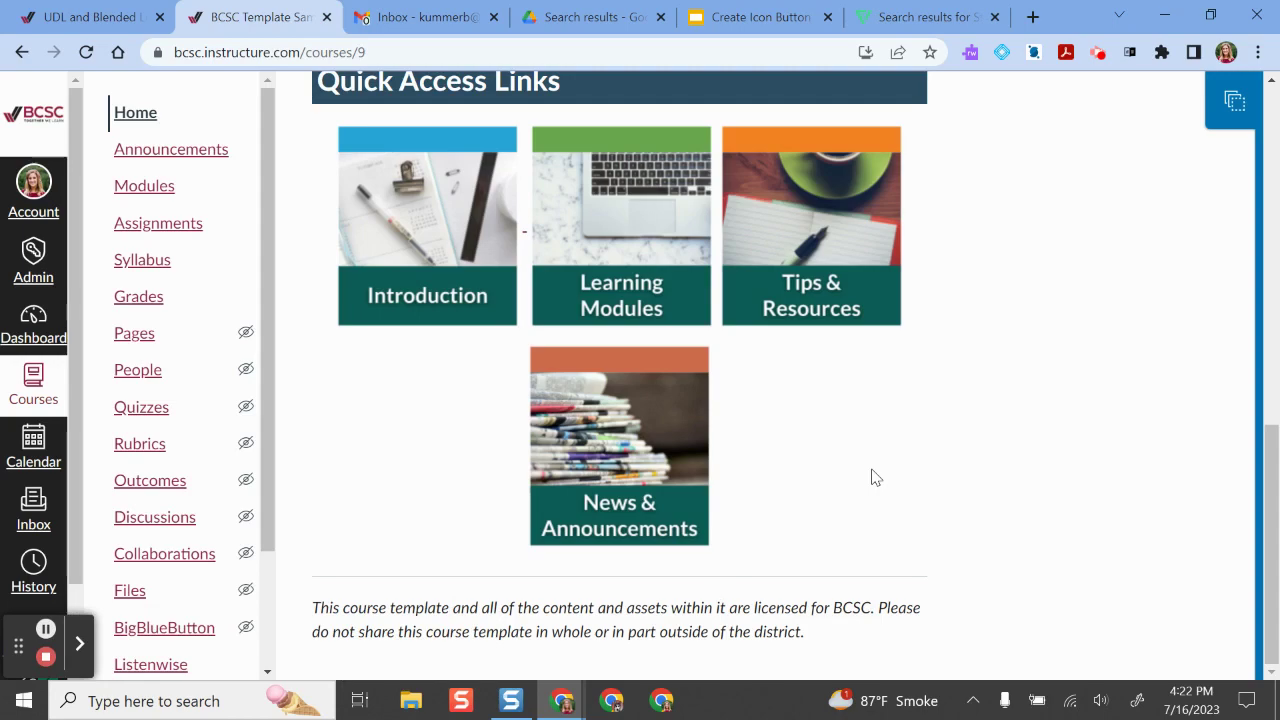
pyautogui.scroll(9, 871, 477)
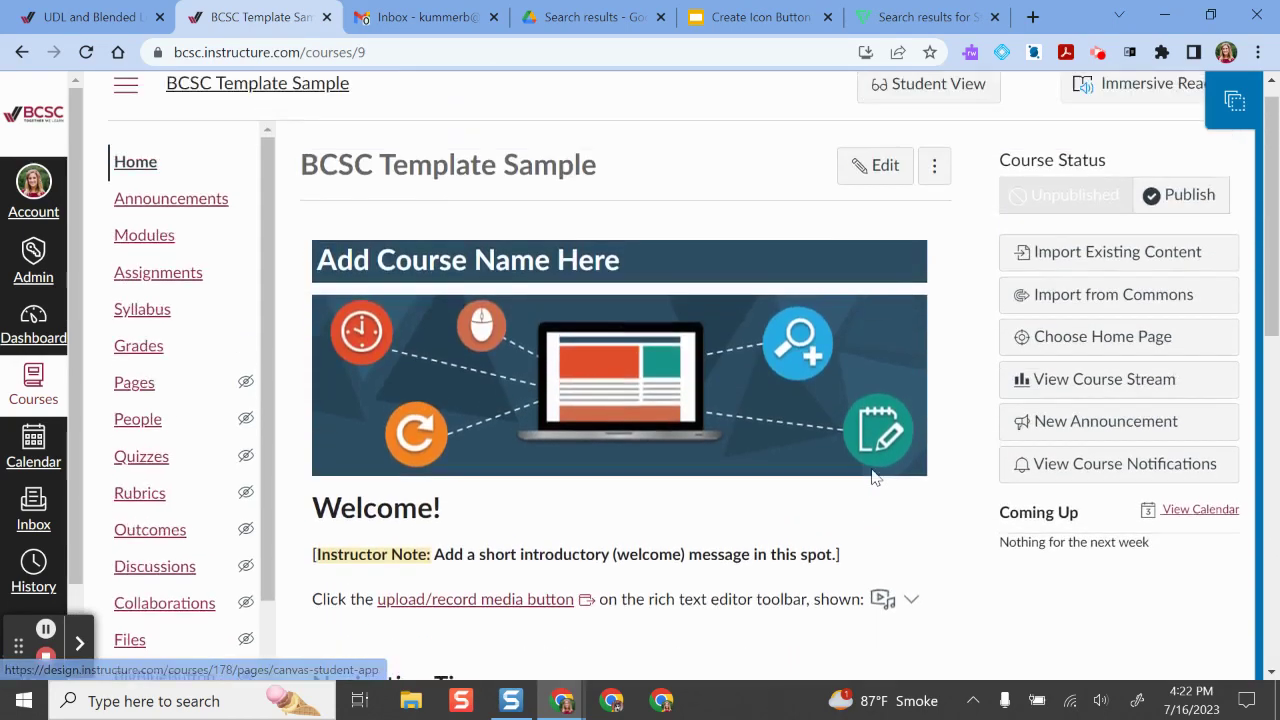
pyautogui.scroll(-5, 872, 476)
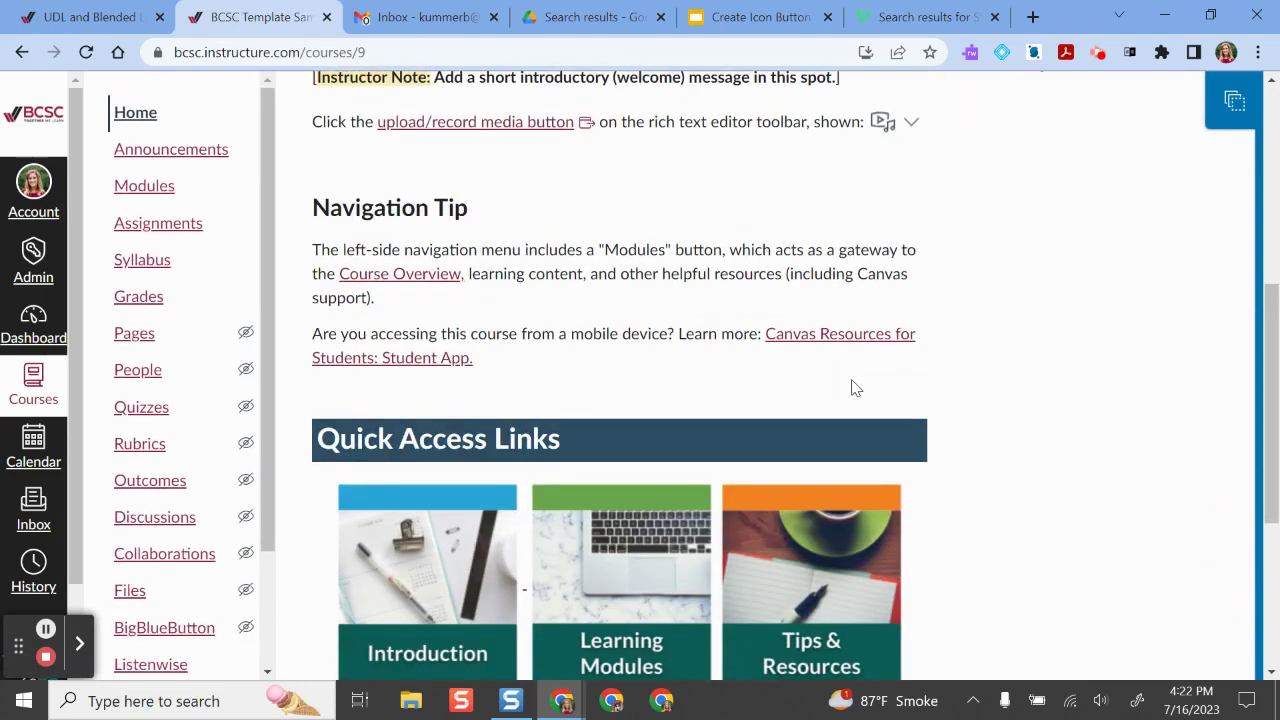
pyautogui.scroll(-1, 851, 388)
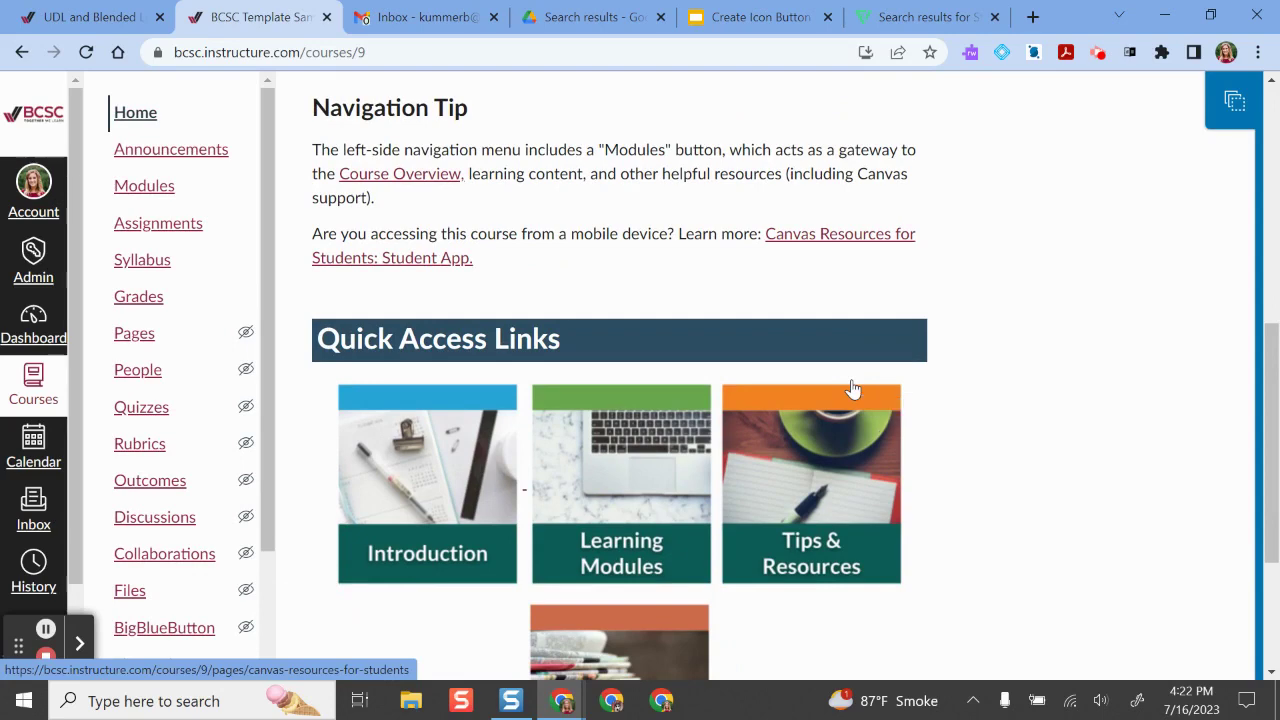
pyautogui.scroll(-2, 849, 389)
pyautogui.scroll(7, 849, 389)
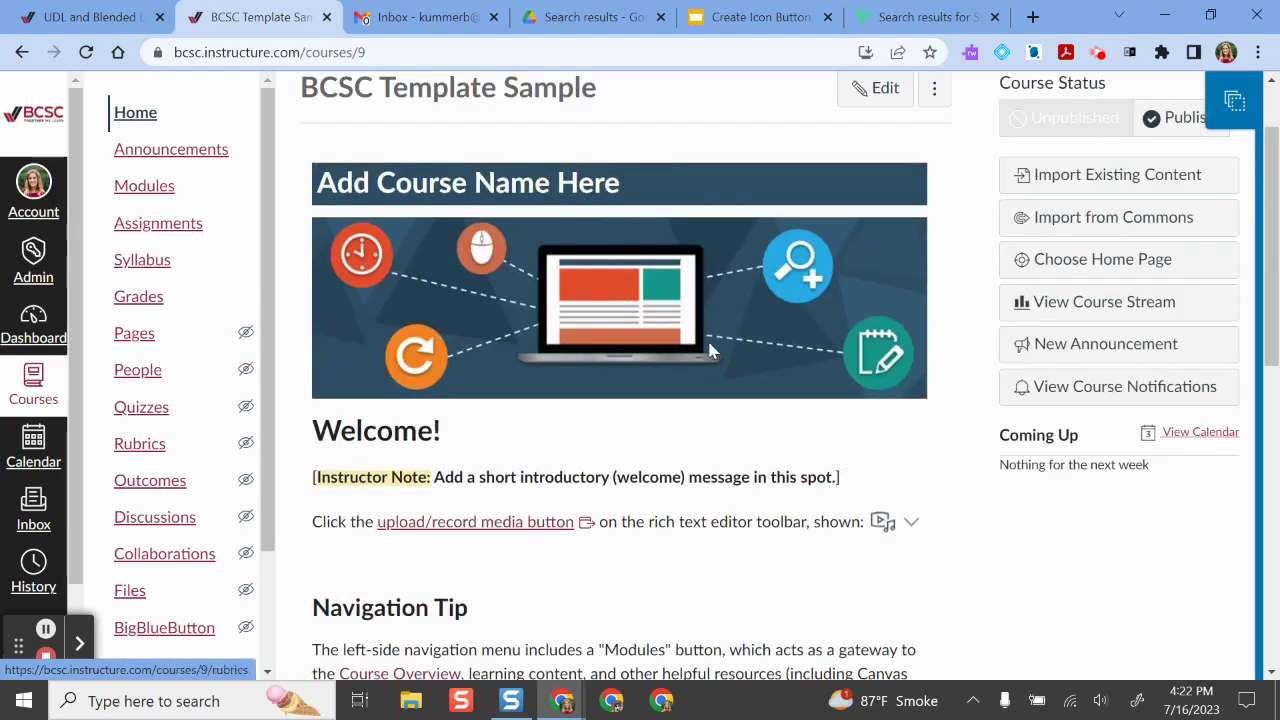
pyautogui.scroll(1, 707, 338)
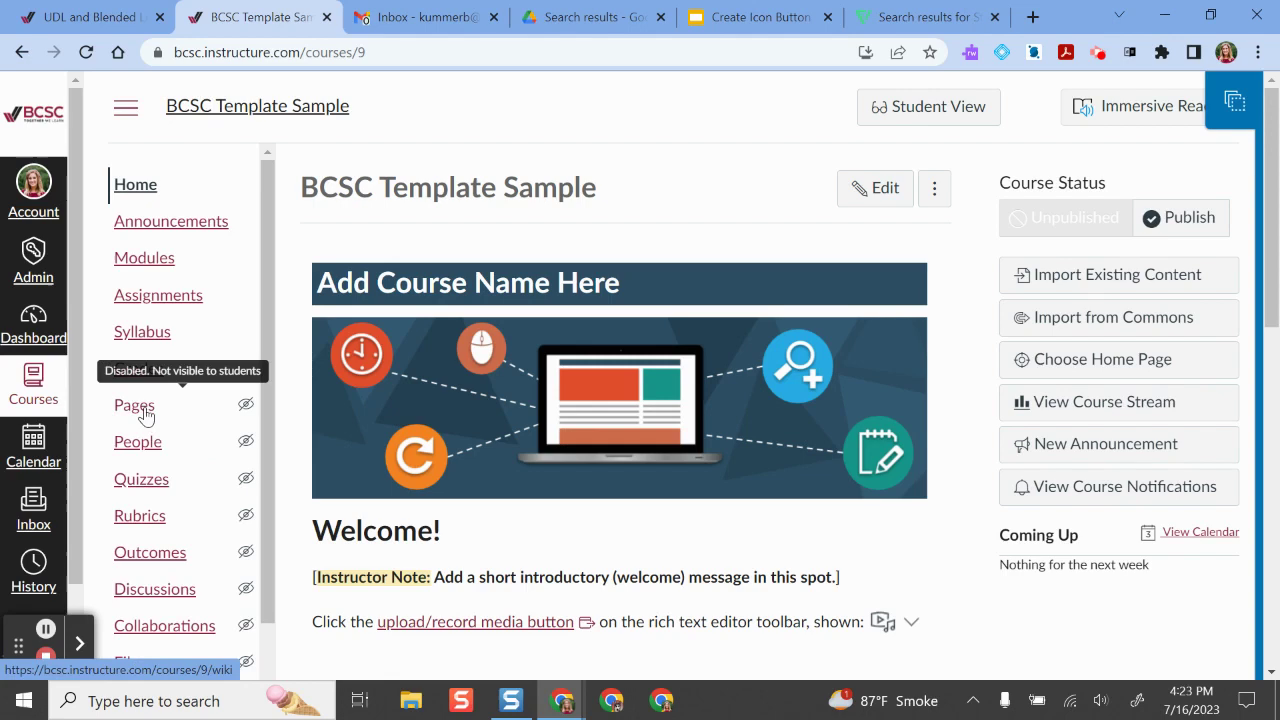
# Open the template's home page for editing and enlarge the content editor to show the Quick Access Links section.
pyautogui.click(868, 188)
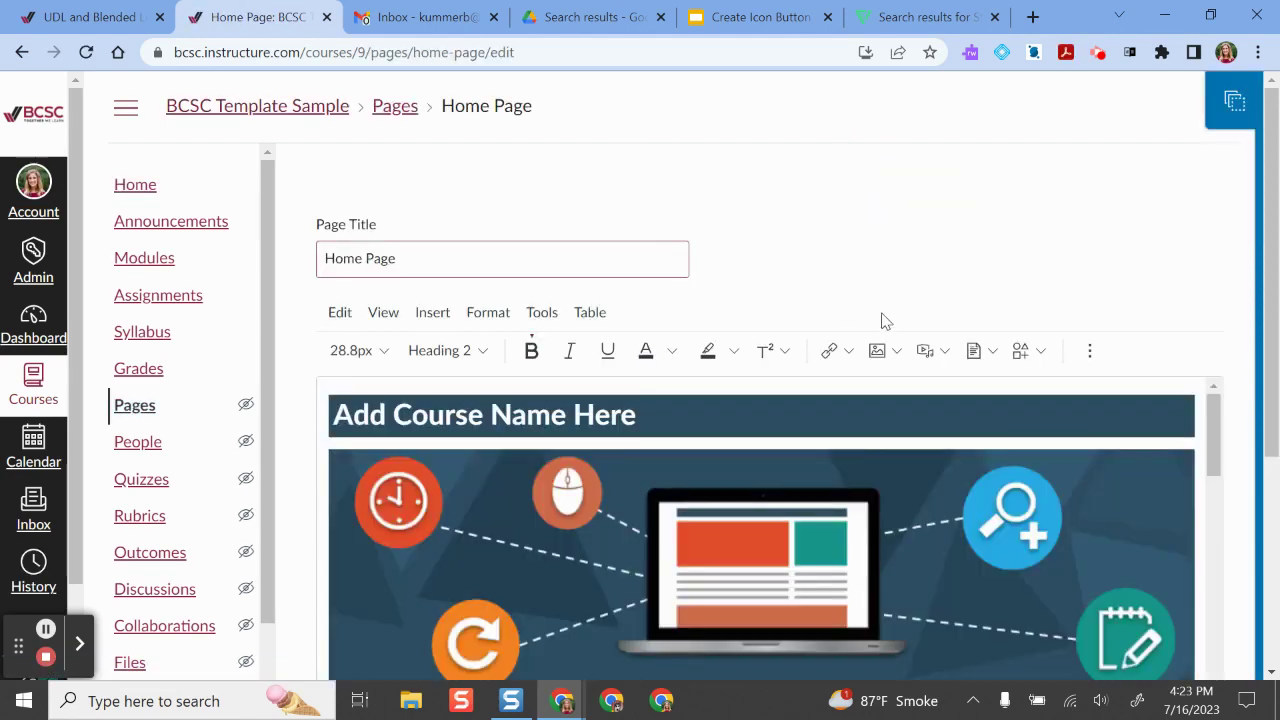
pyautogui.scroll(-10, 881, 321)
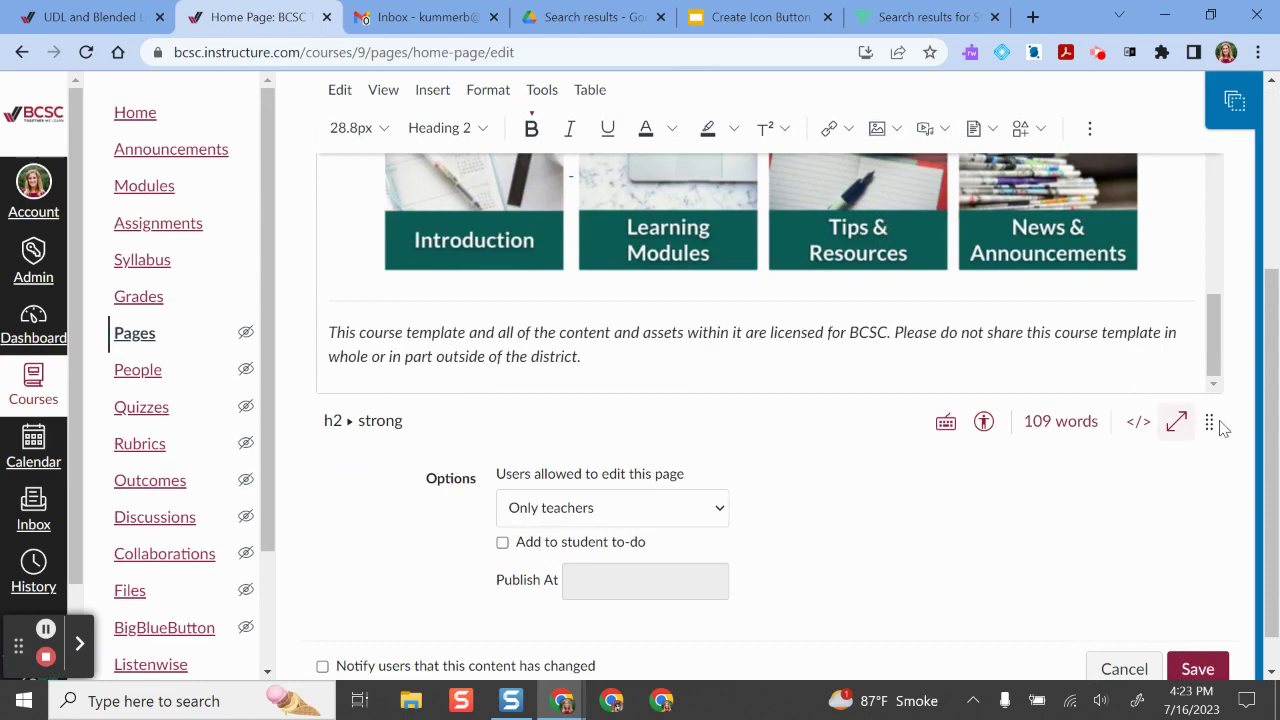
pyautogui.moveTo(1209, 421); pyautogui.dragTo(1208, 655)
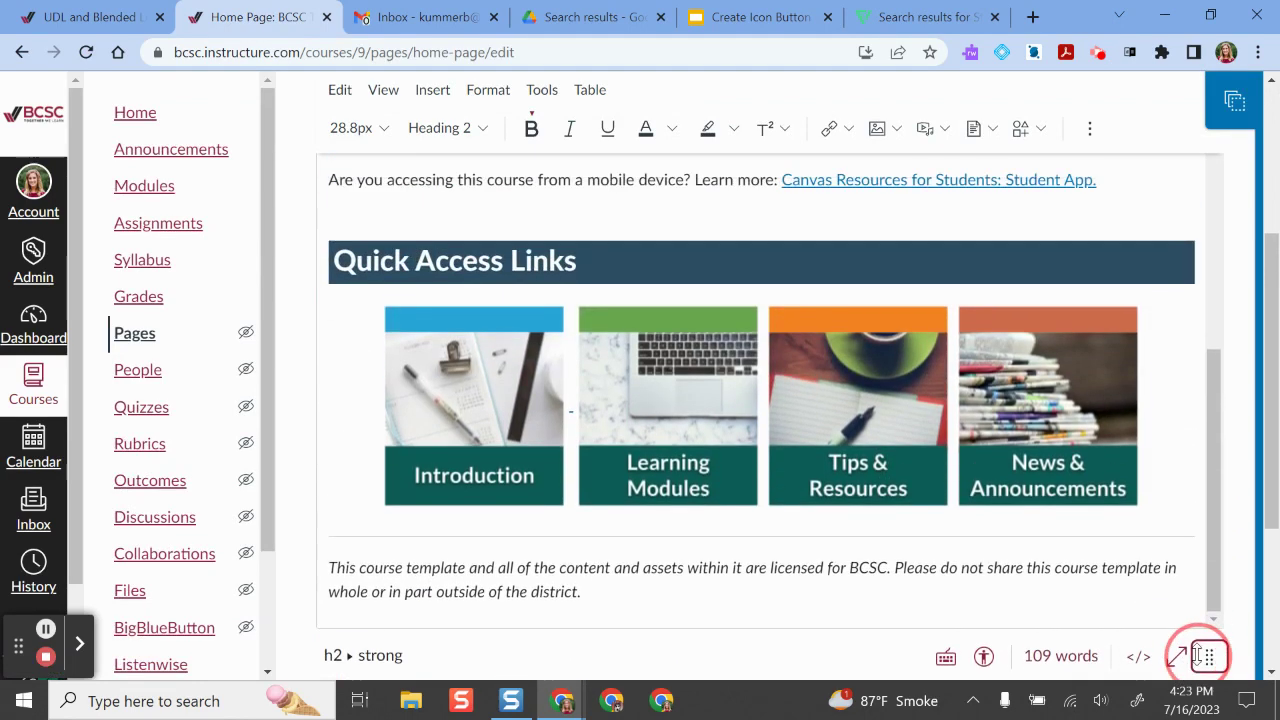
pyautogui.scroll(-3, 1050, 357)
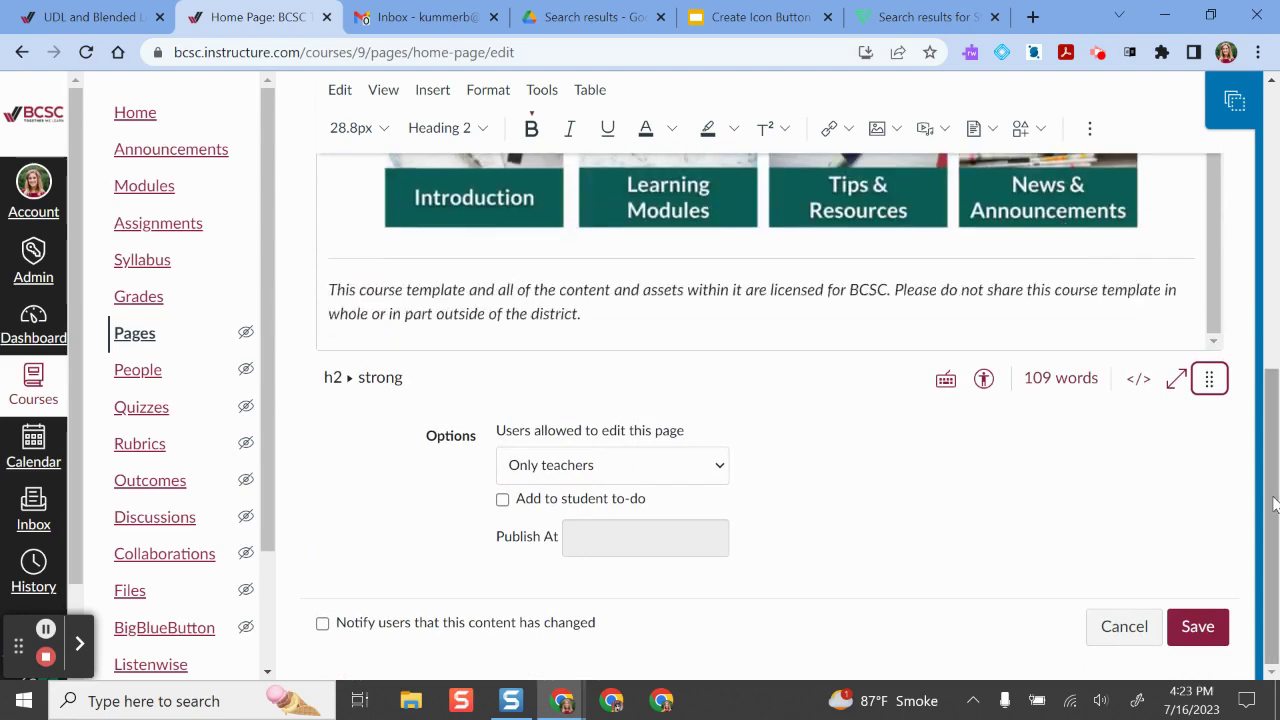
pyautogui.moveTo(1276, 400); pyautogui.dragTo(1276, 284)
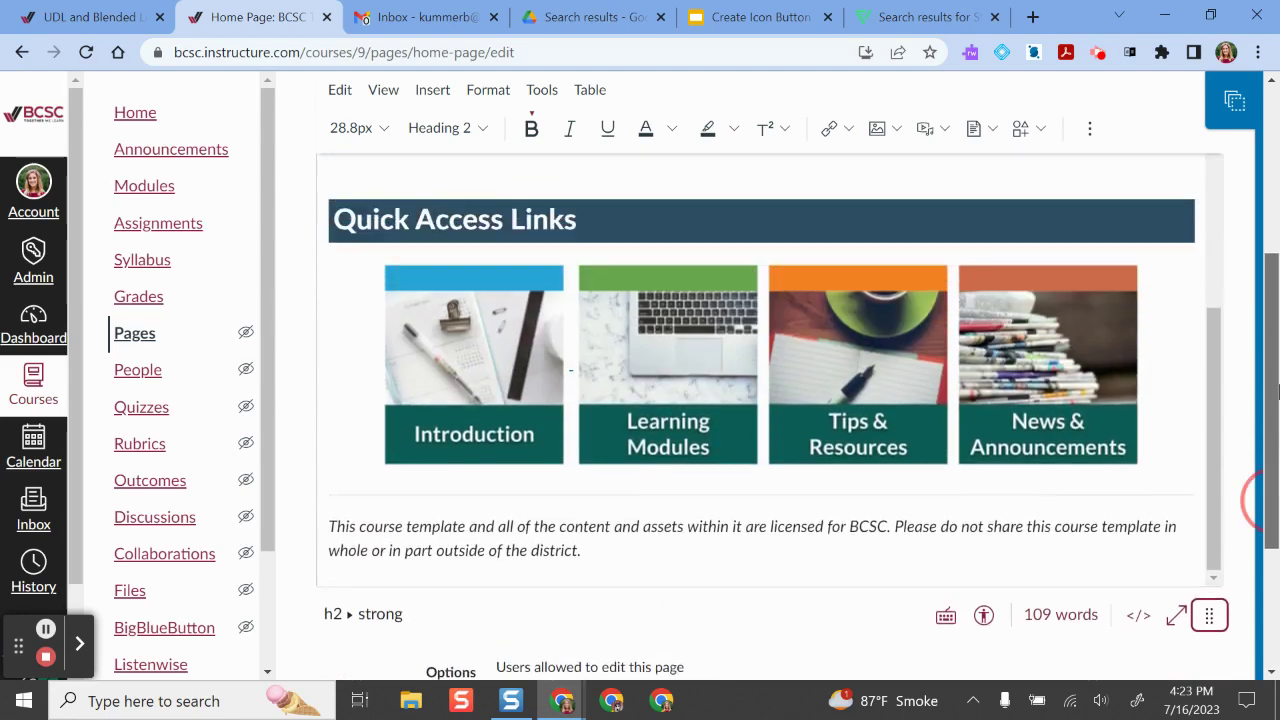
# Switch to Flaticon and download the free Study icon with the lamp and books as a 512px PNG.
pyautogui.click(900, 18)
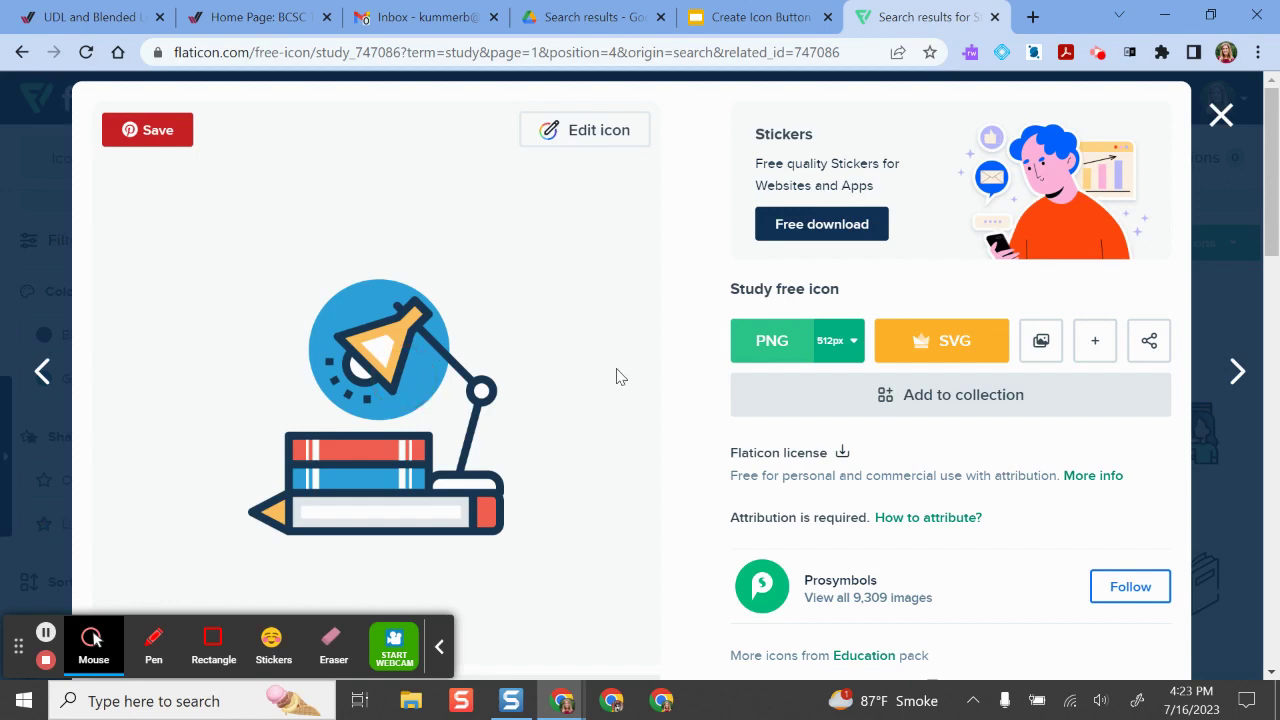
pyautogui.click(771, 341)
pyautogui.scroll(-2, 960, 510)
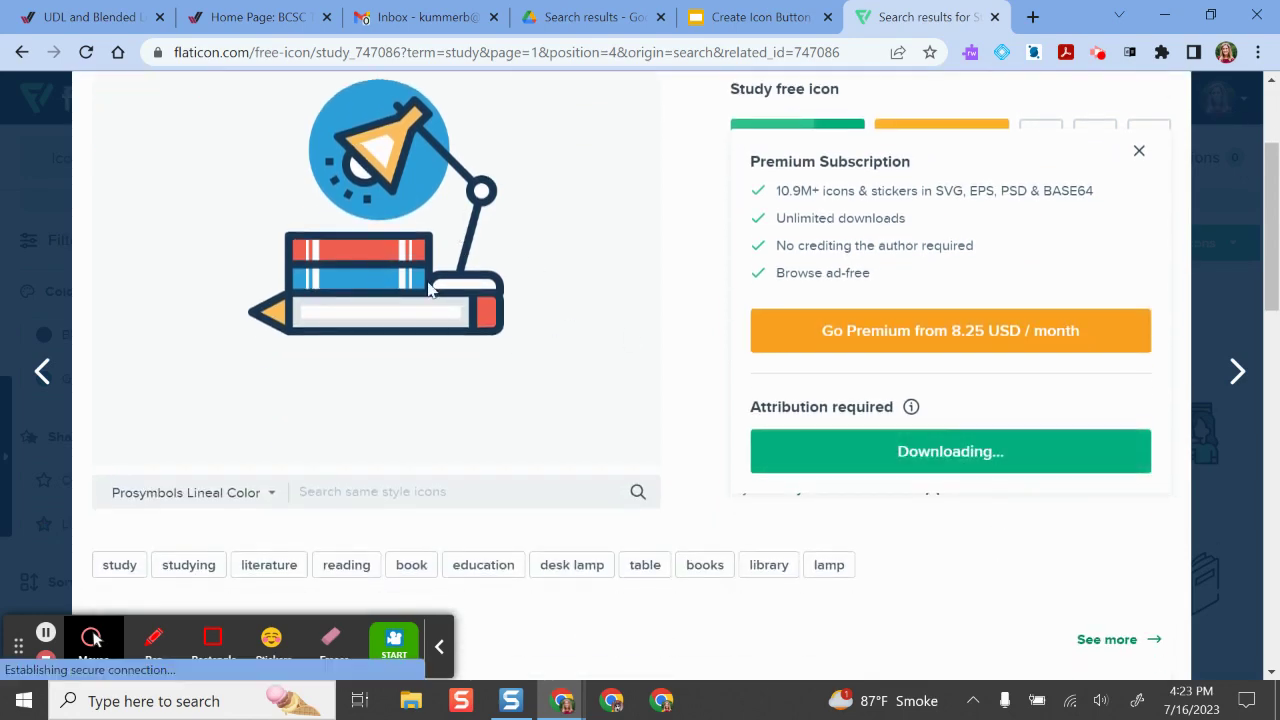
pyautogui.scroll(2, 590, 295)
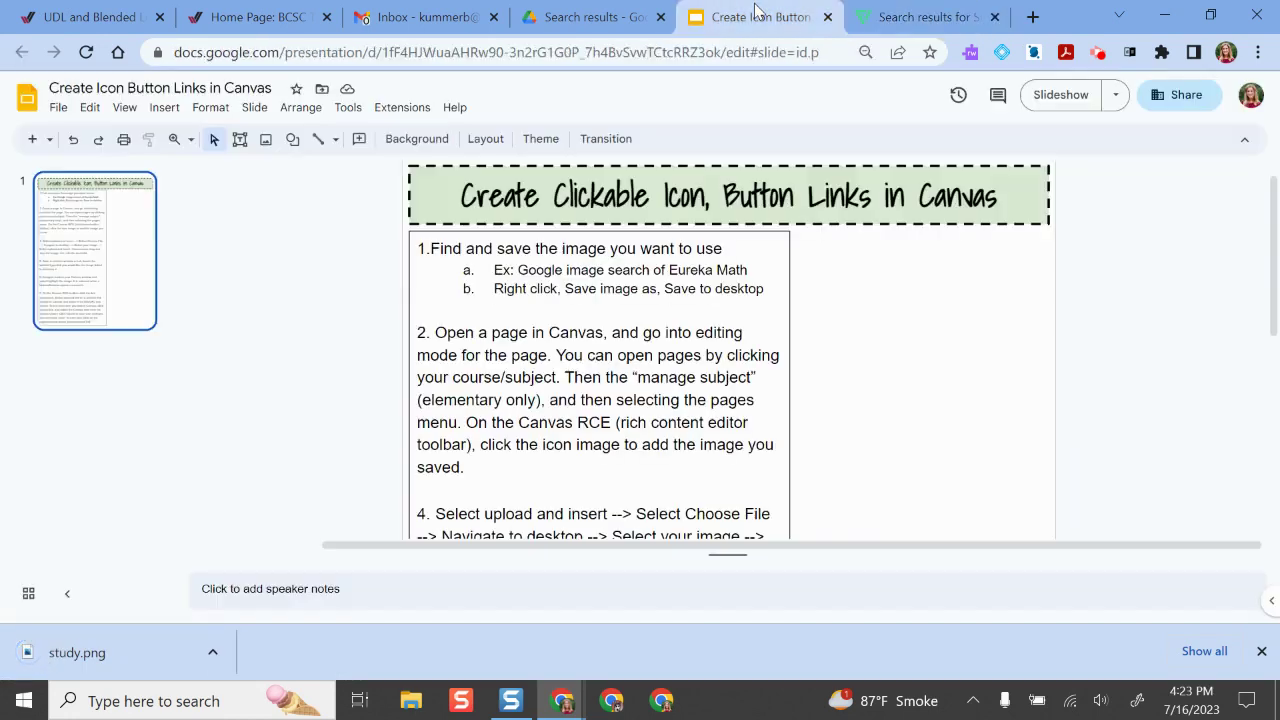
# Switch back to the Canvas home page editor and add an empty line below the quick access buttons.
pyautogui.click(740, 17)
pyautogui.click(412, 15)
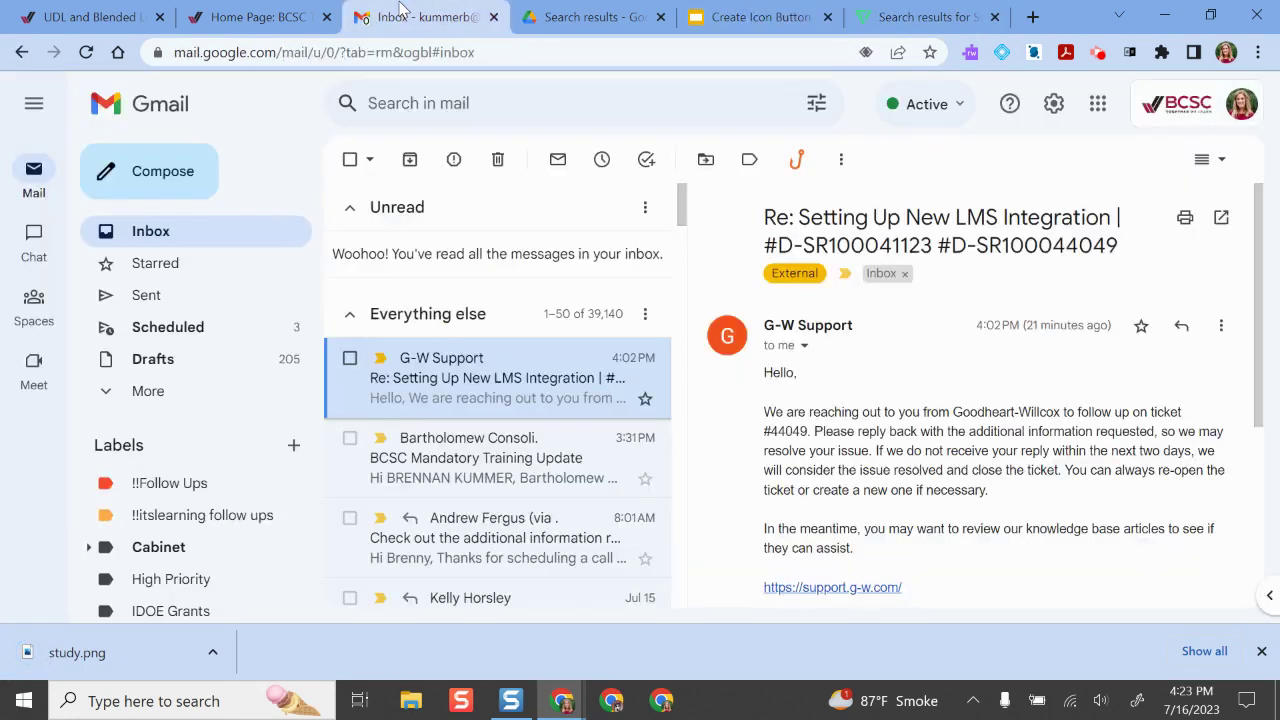
pyautogui.click(285, 12)
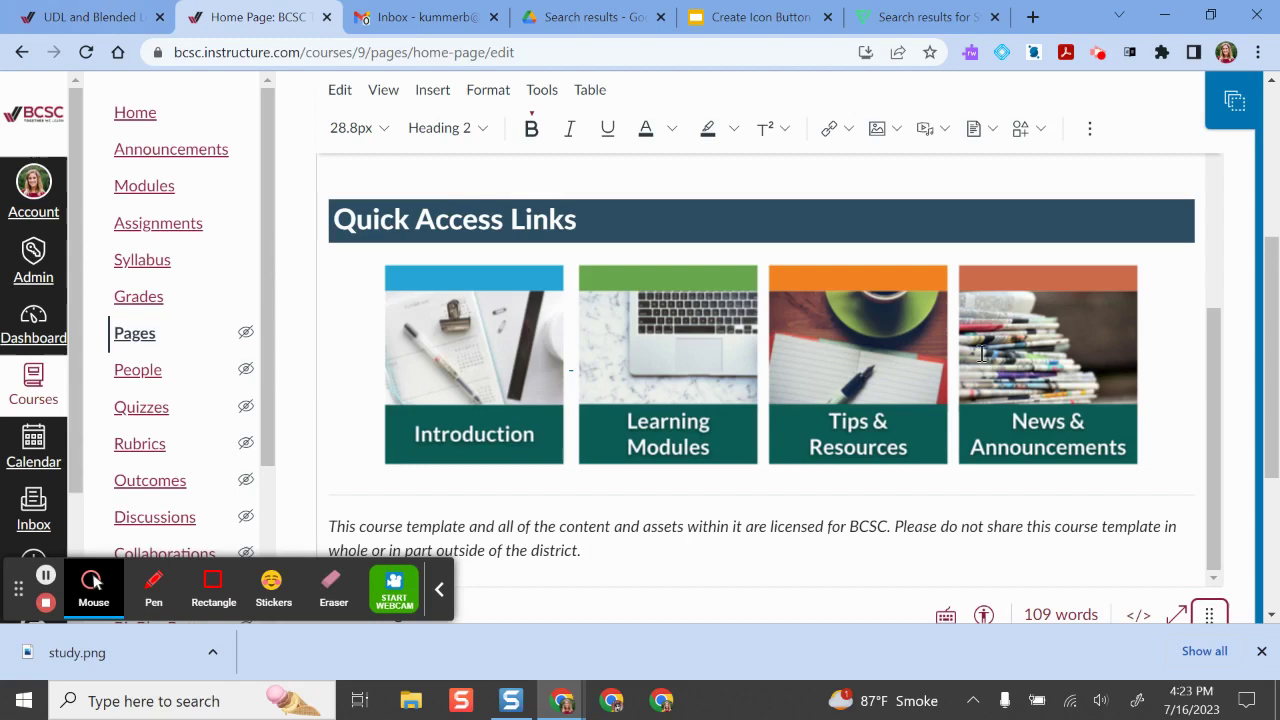
pyautogui.scroll(-5, 842, 334)
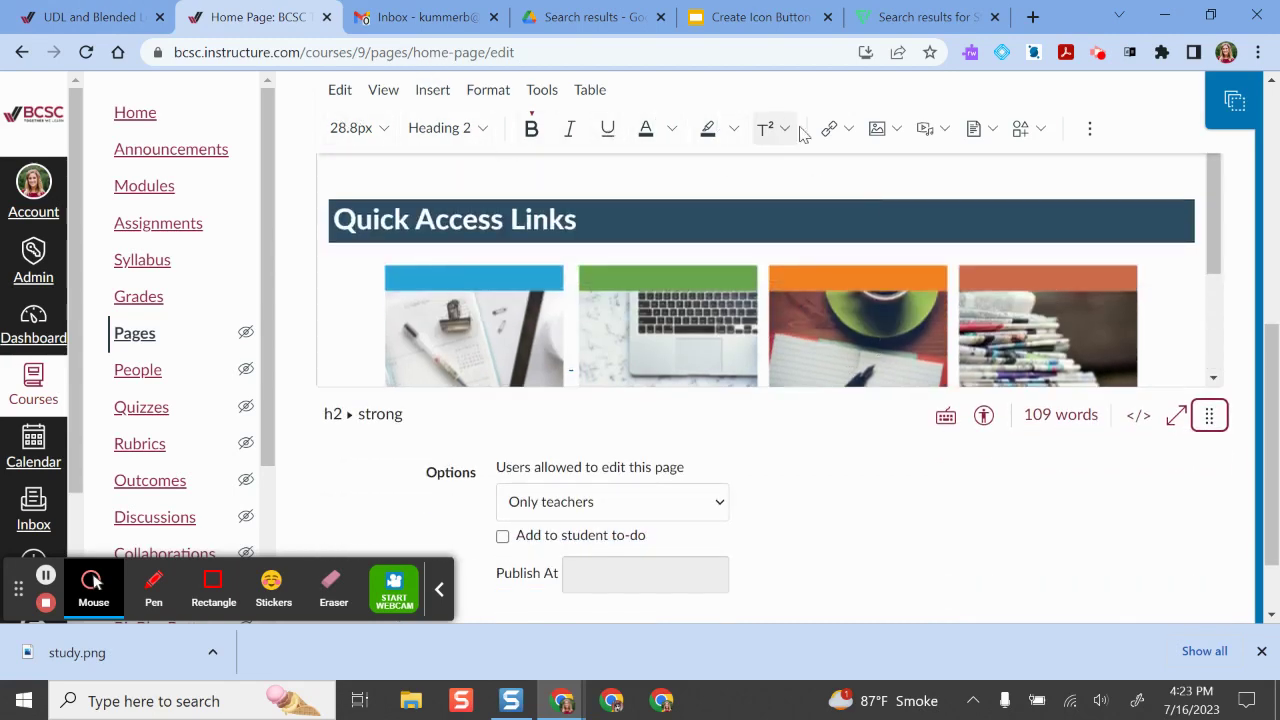
pyautogui.scroll(-2, 990, 260)
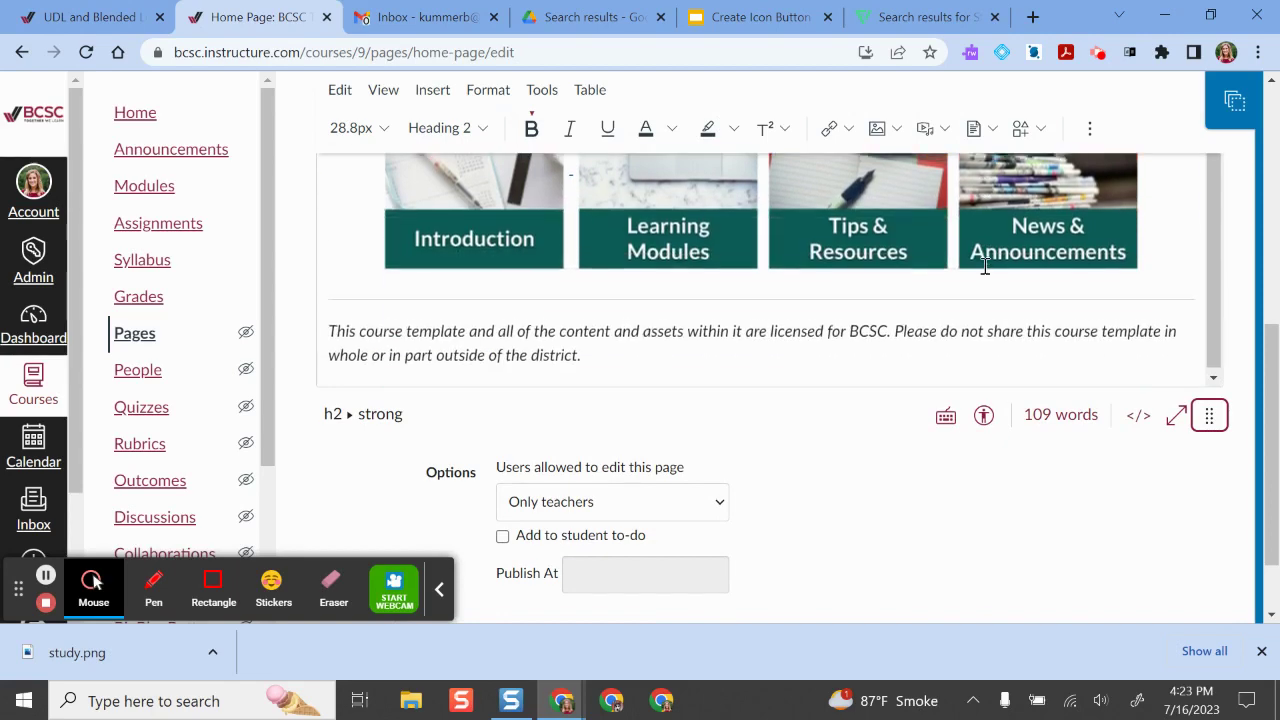
pyautogui.click(860, 287)
pyautogui.click(1154, 264)
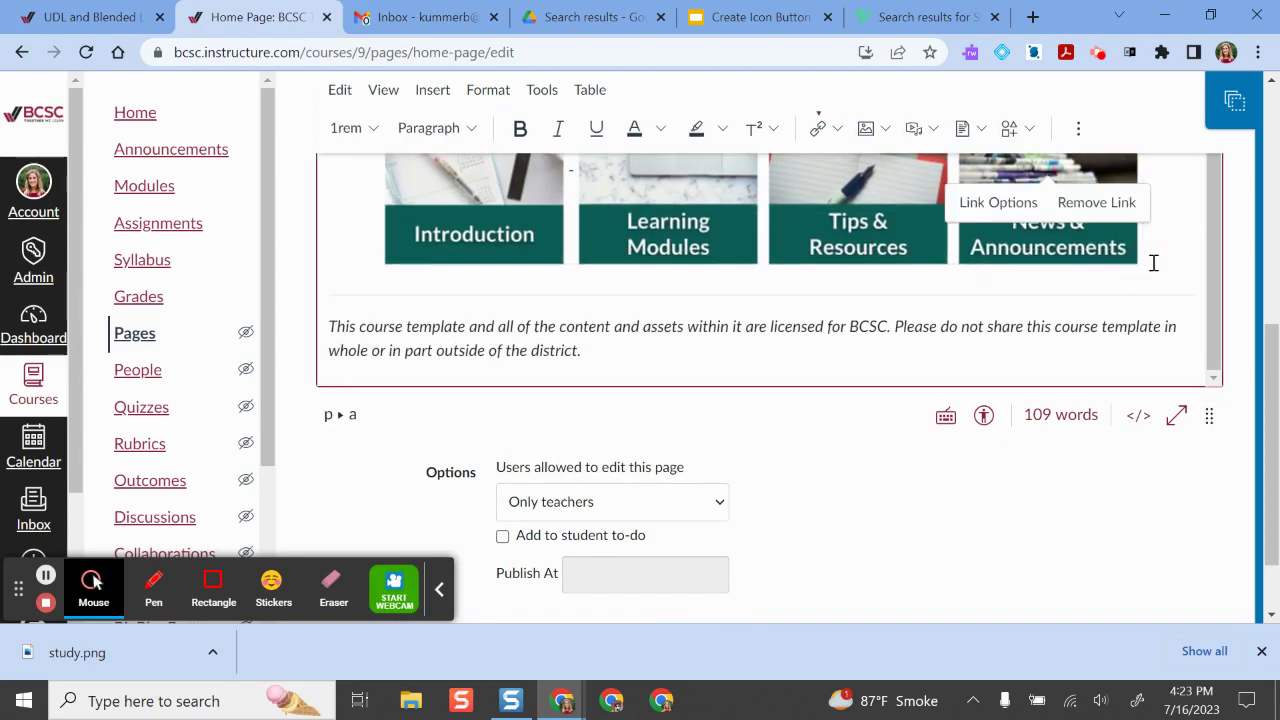
pyautogui.press('Return')
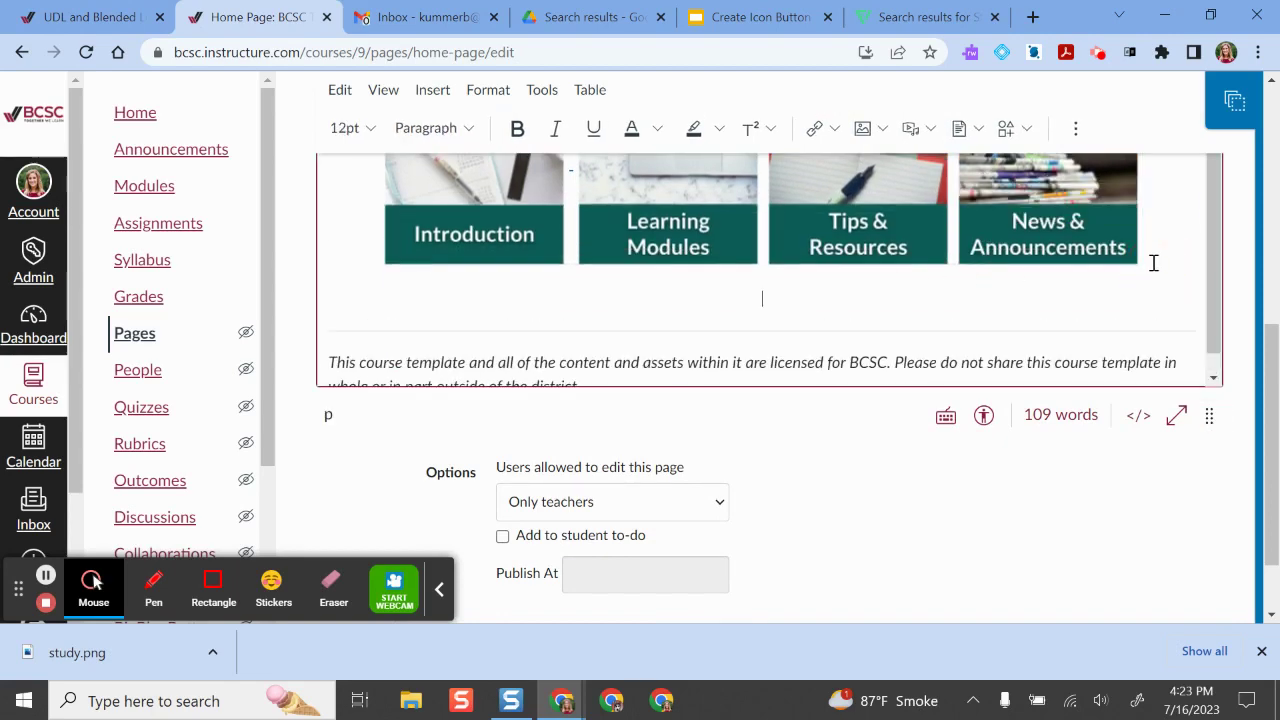
# Start an image upload from the computer on the empty line and load the downloaded study.png into it.
pyautogui.click(880, 130)
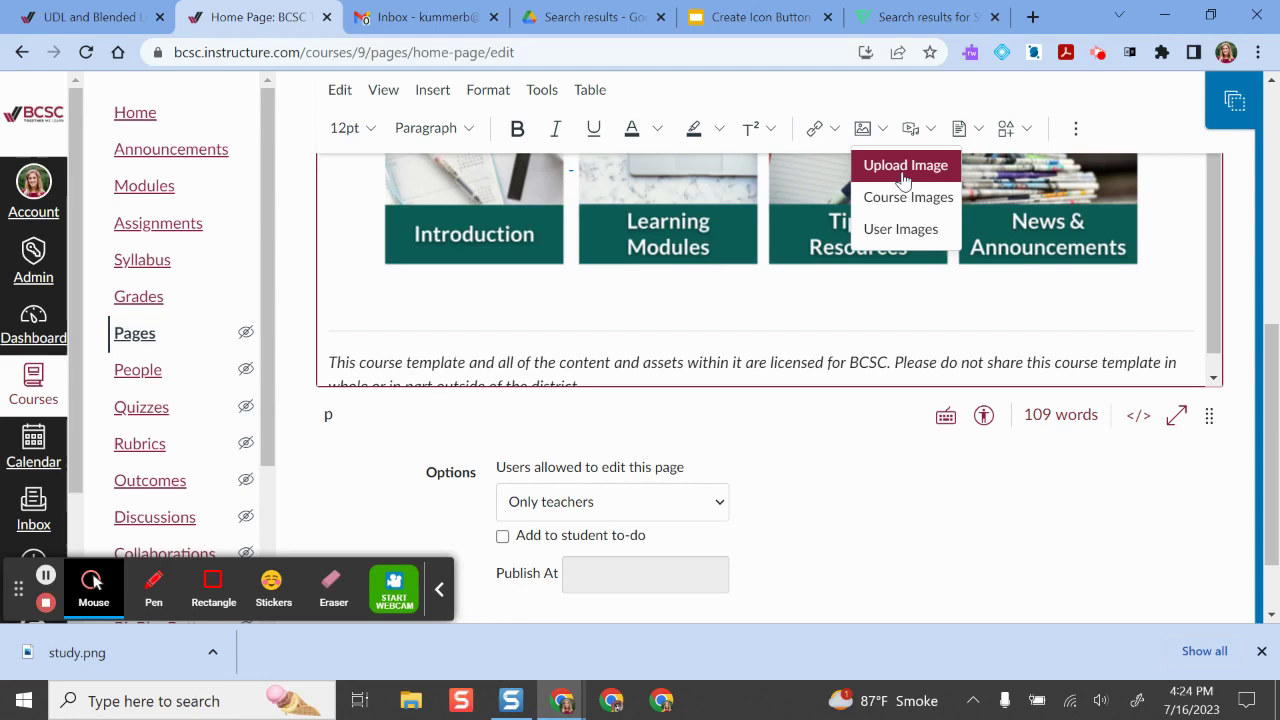
pyautogui.click(705, 300)
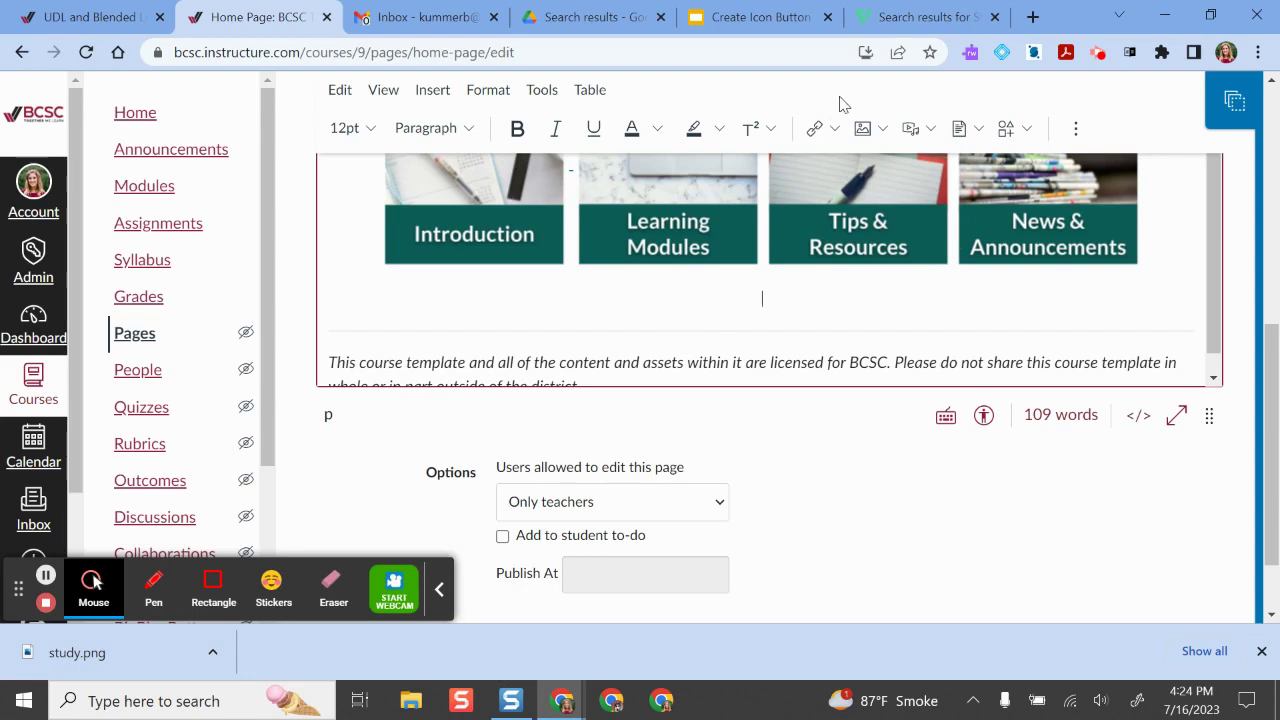
pyautogui.click(883, 129)
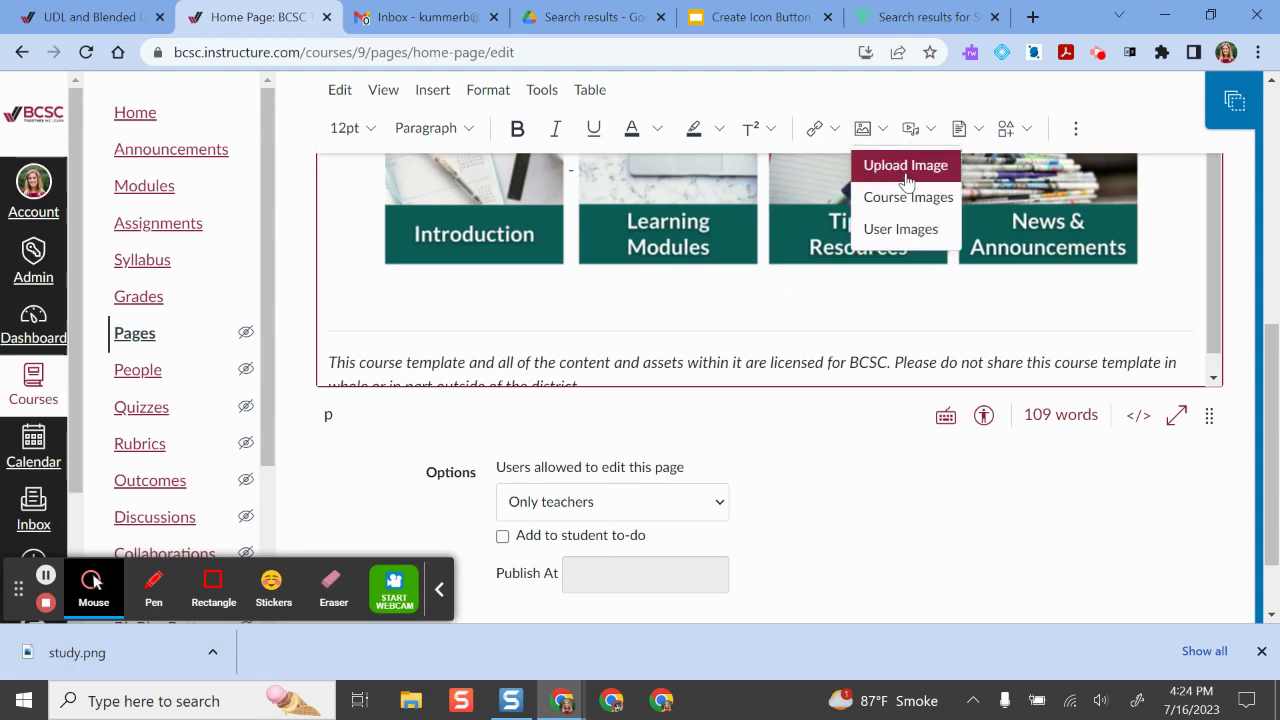
pyautogui.click(908, 165)
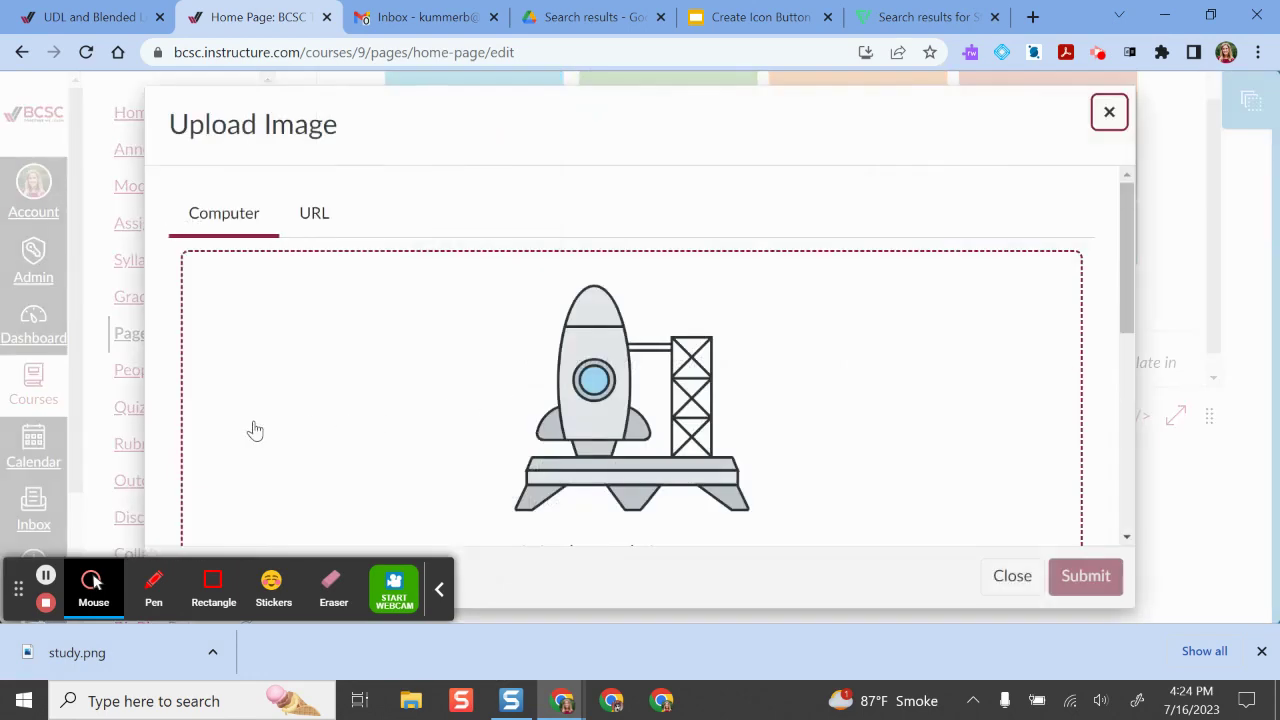
pyautogui.scroll(-1, 651, 371)
pyautogui.scroll(1, 672, 352)
pyautogui.scroll(1, 672, 352)
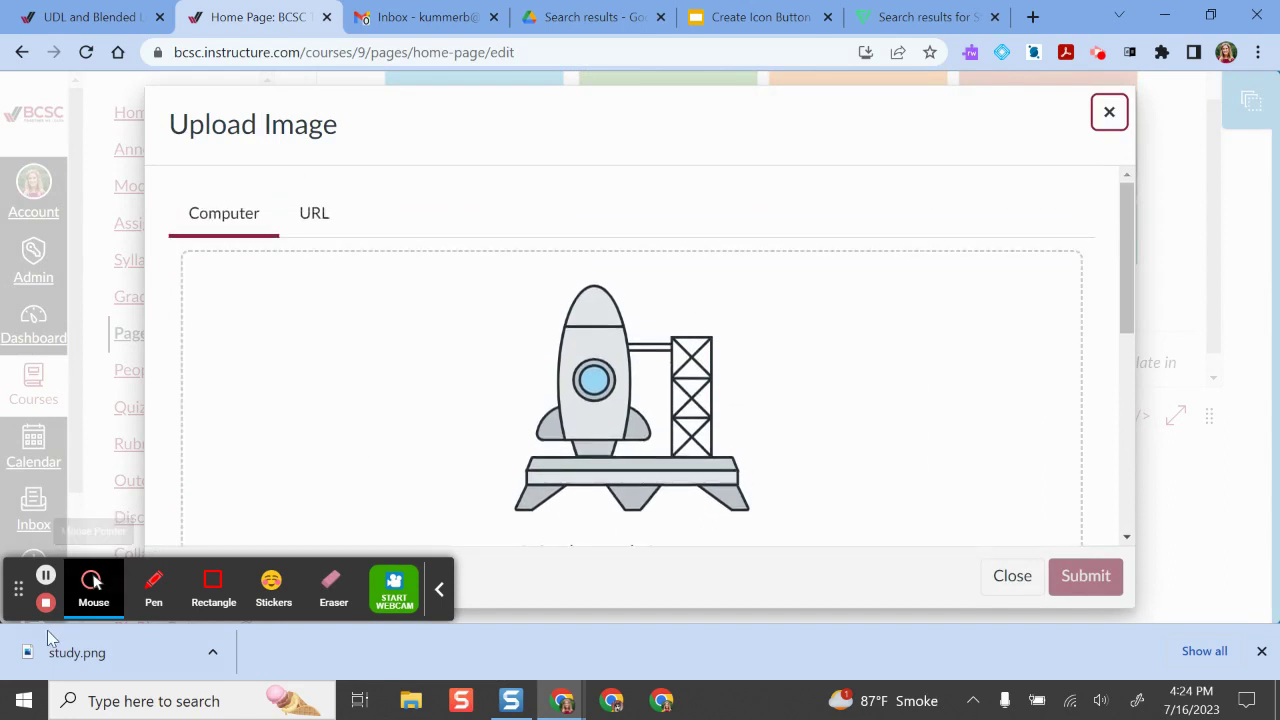
pyautogui.moveTo(60, 645); pyautogui.dragTo(520, 390)
pyautogui.scroll(-2, 705, 373)
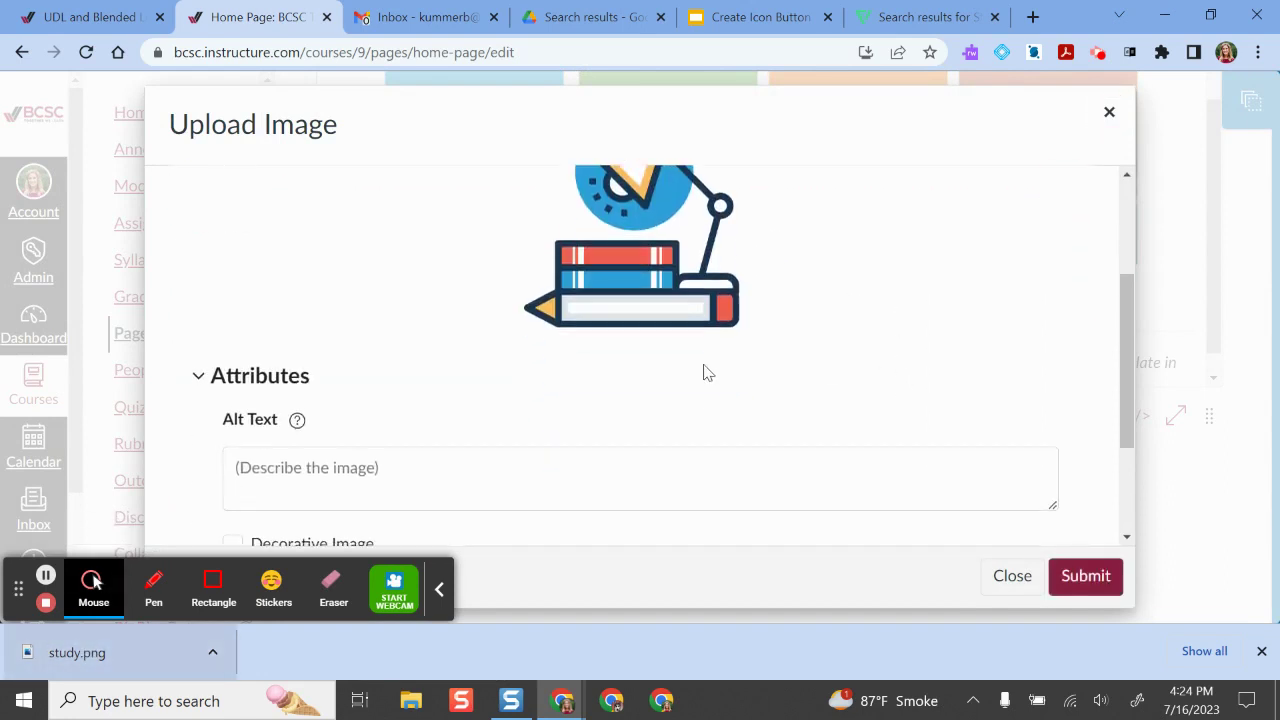
# Give the image the alt text "stack of books and a lamp, linked to study tools" and insert it into the page.
pyautogui.click(476, 477)
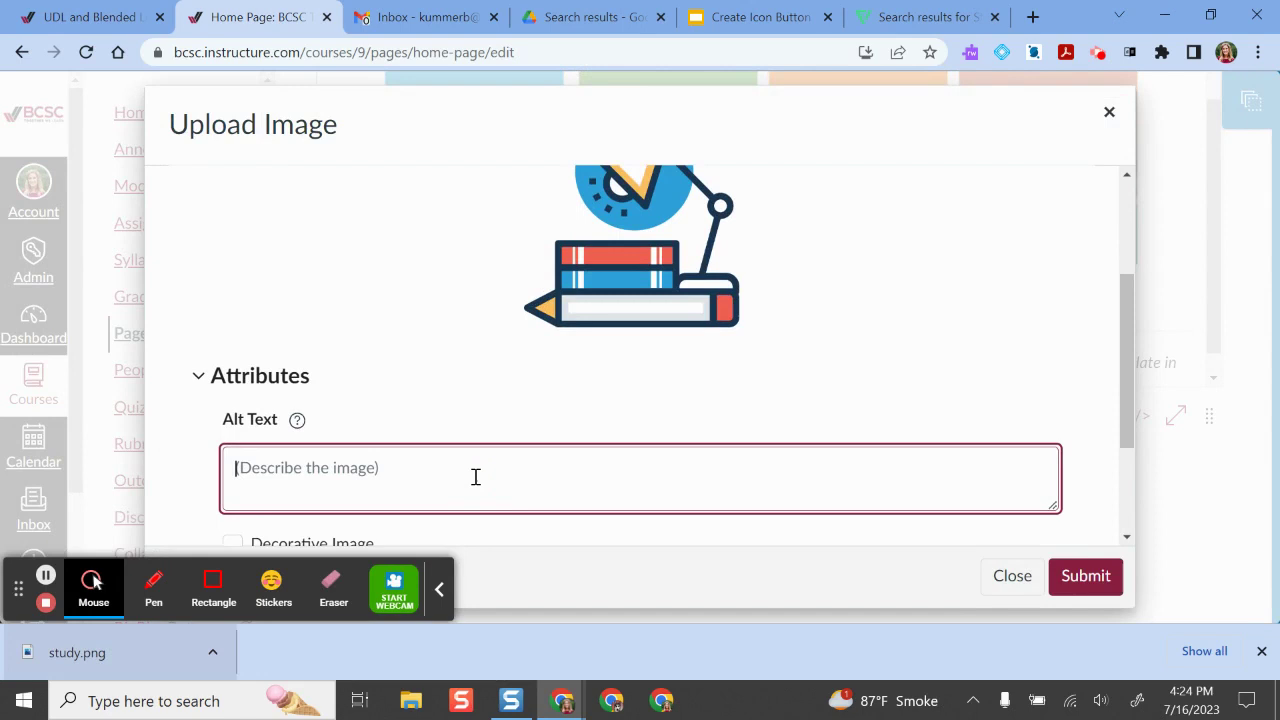
pyautogui.write('stack of books and ')
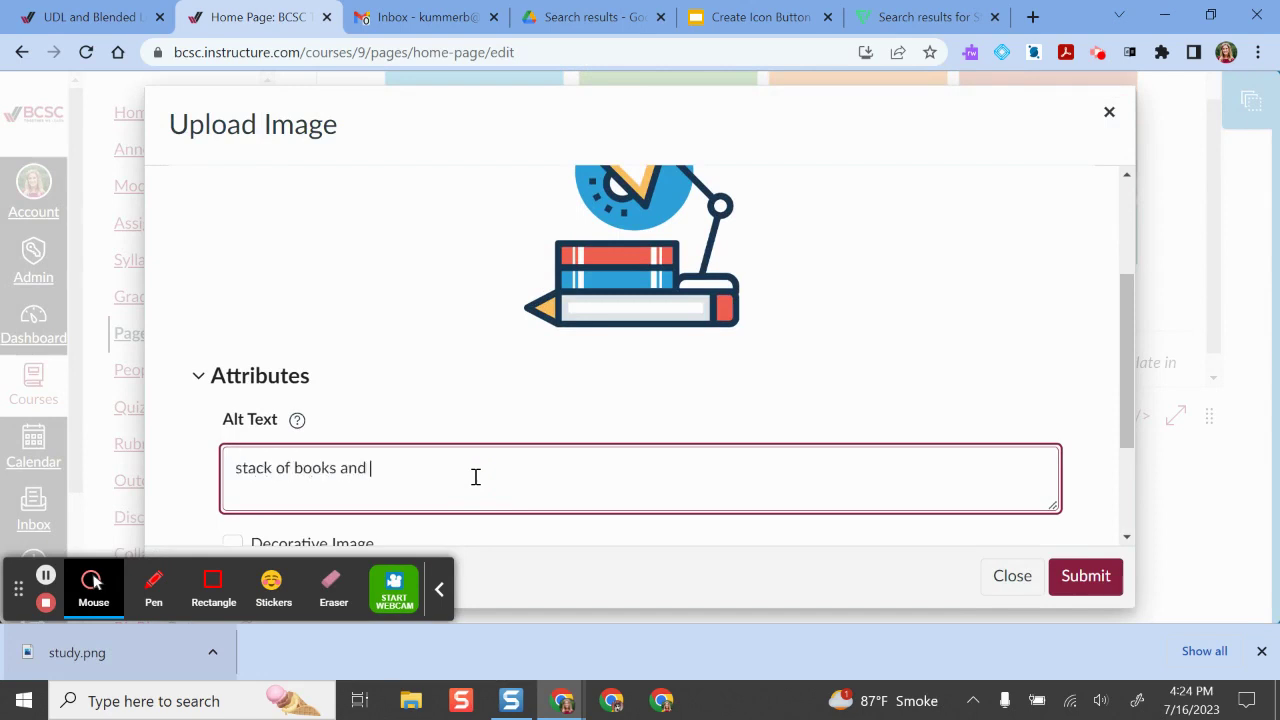
pyautogui.write('a lamp, linked to study tools')
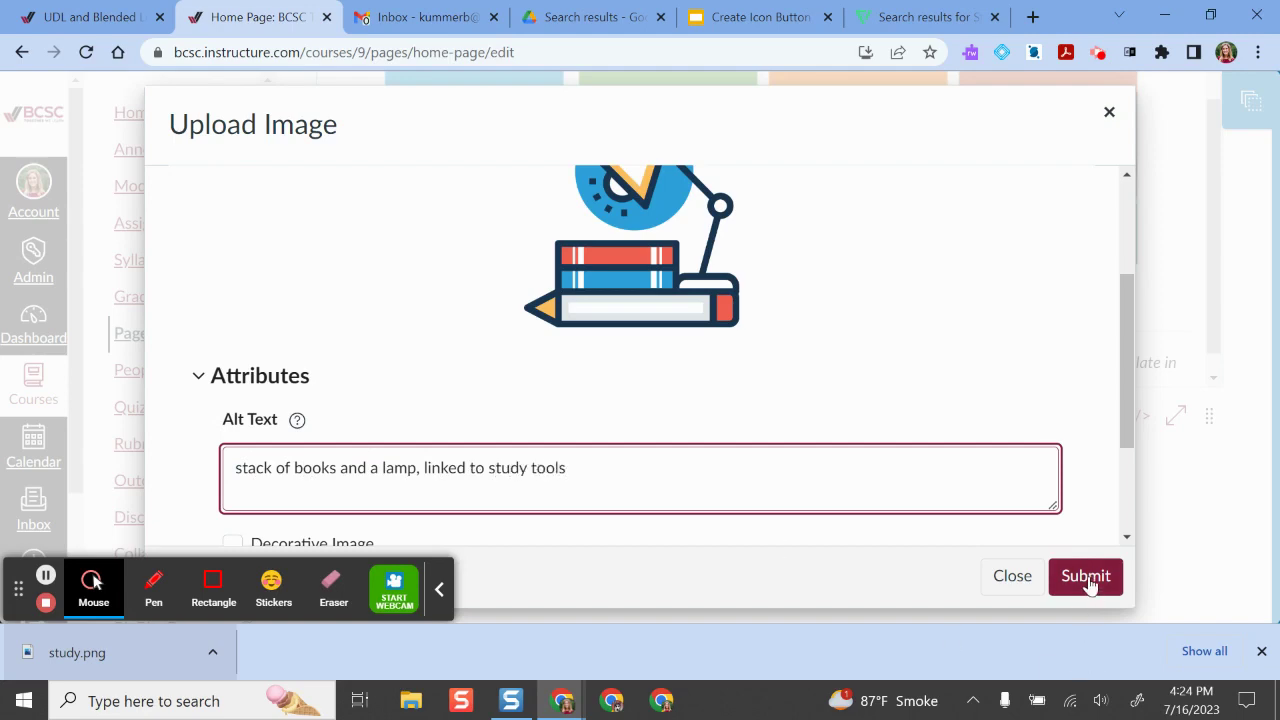
pyautogui.click(1088, 582)
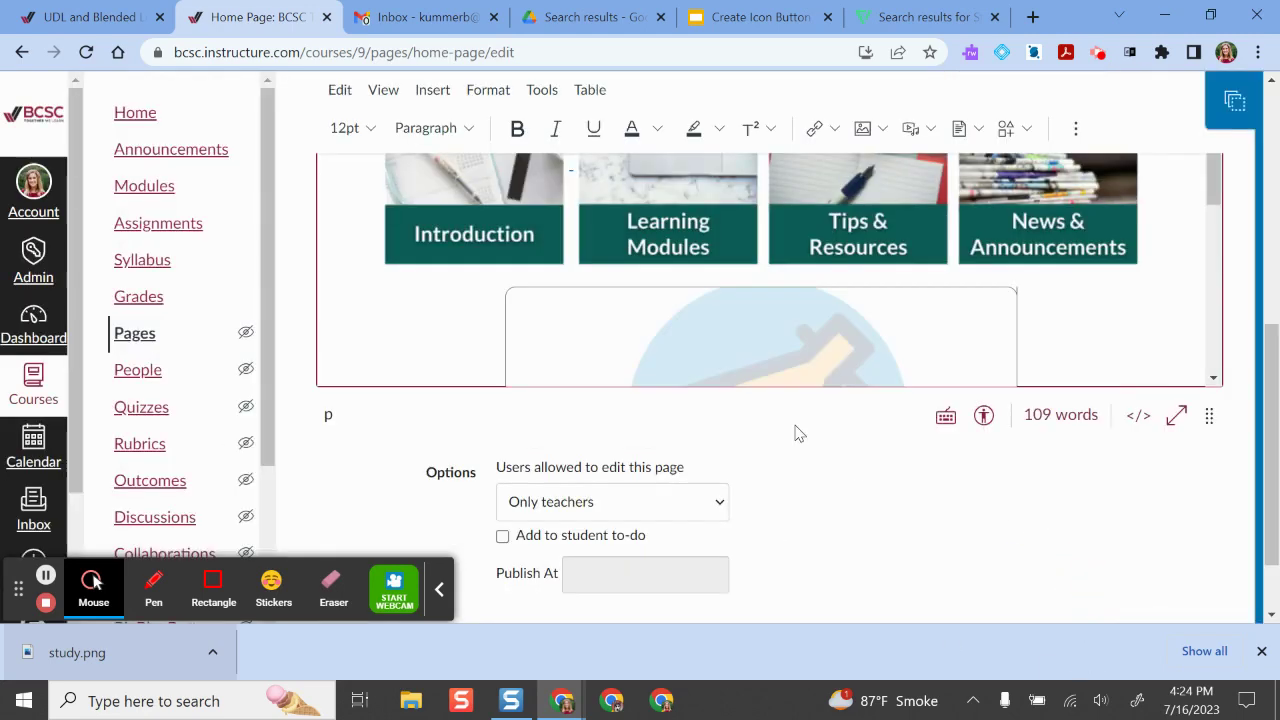
# Shrink the inserted study icon to slightly smaller than one of the quick access buttons above it.
pyautogui.scroll(5, 837, 274)
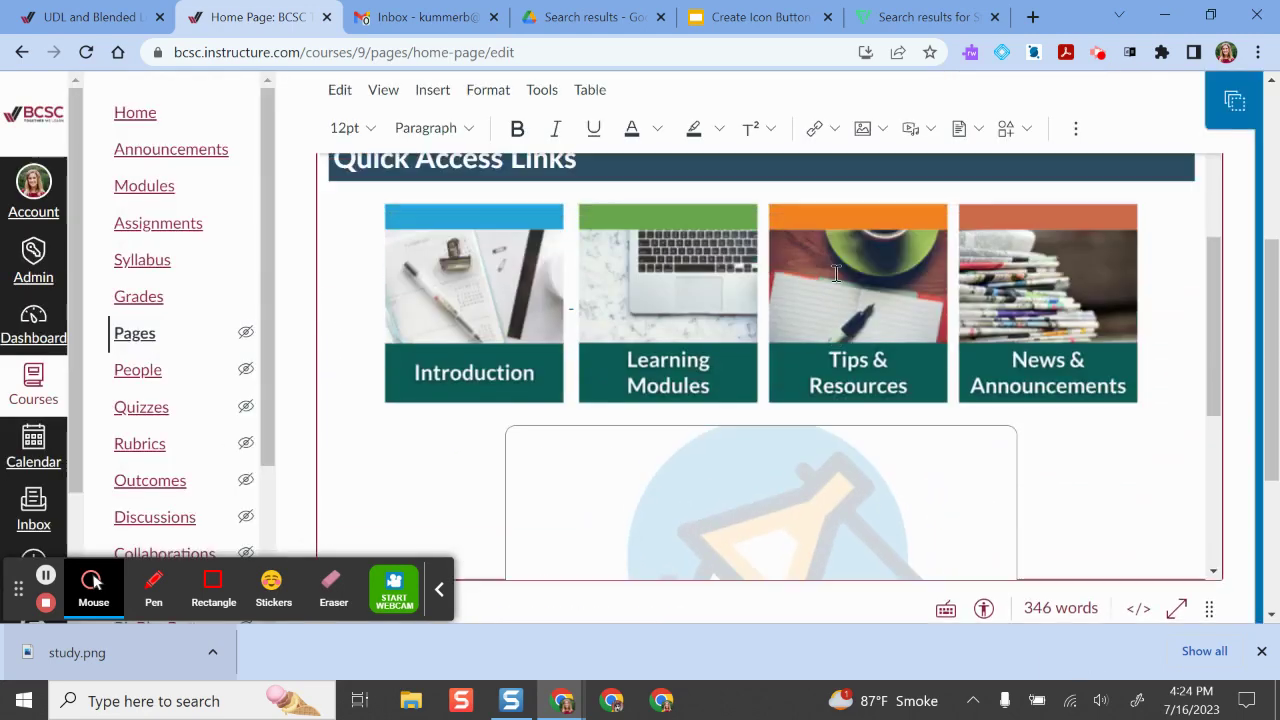
pyautogui.click(680, 443)
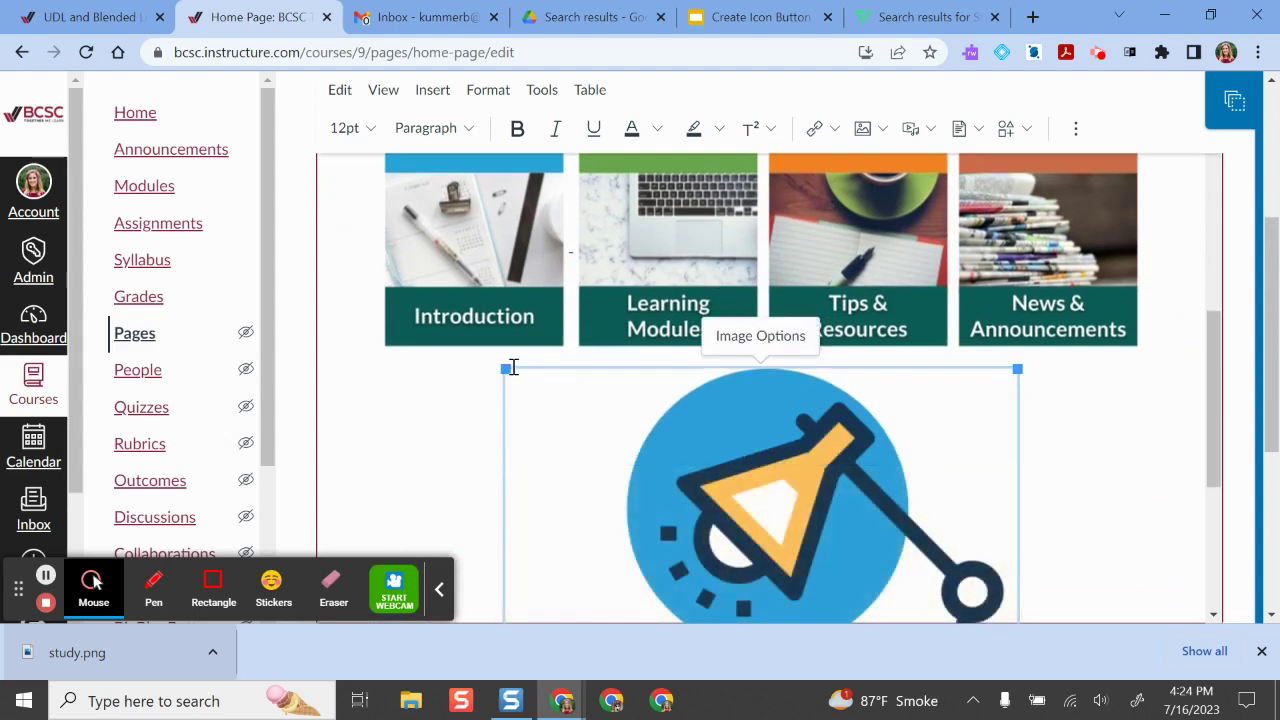
pyautogui.moveTo(506, 369); pyautogui.dragTo(813, 483)
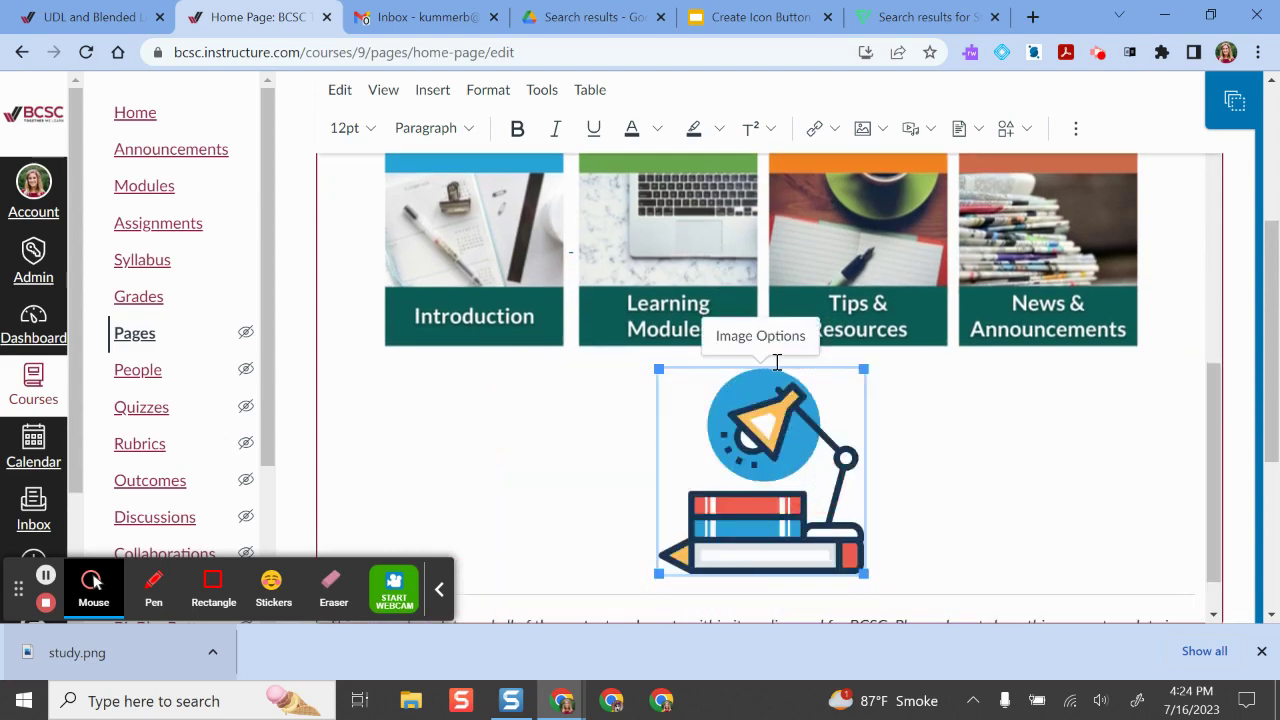
pyautogui.moveTo(870, 571); pyautogui.dragTo(805, 535)
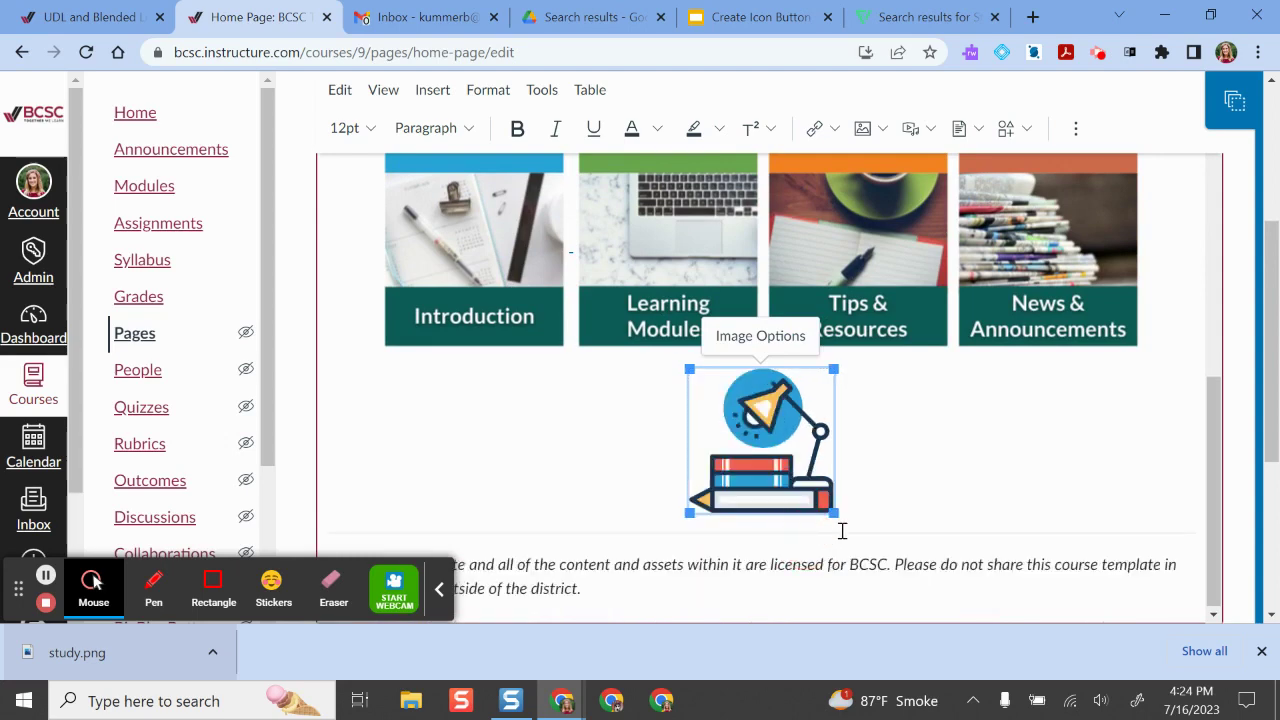
# Fine-tune the sizes of the Introduction button and the study icon so the icon roughly matches the quick access buttons.
pyautogui.click(566, 350)
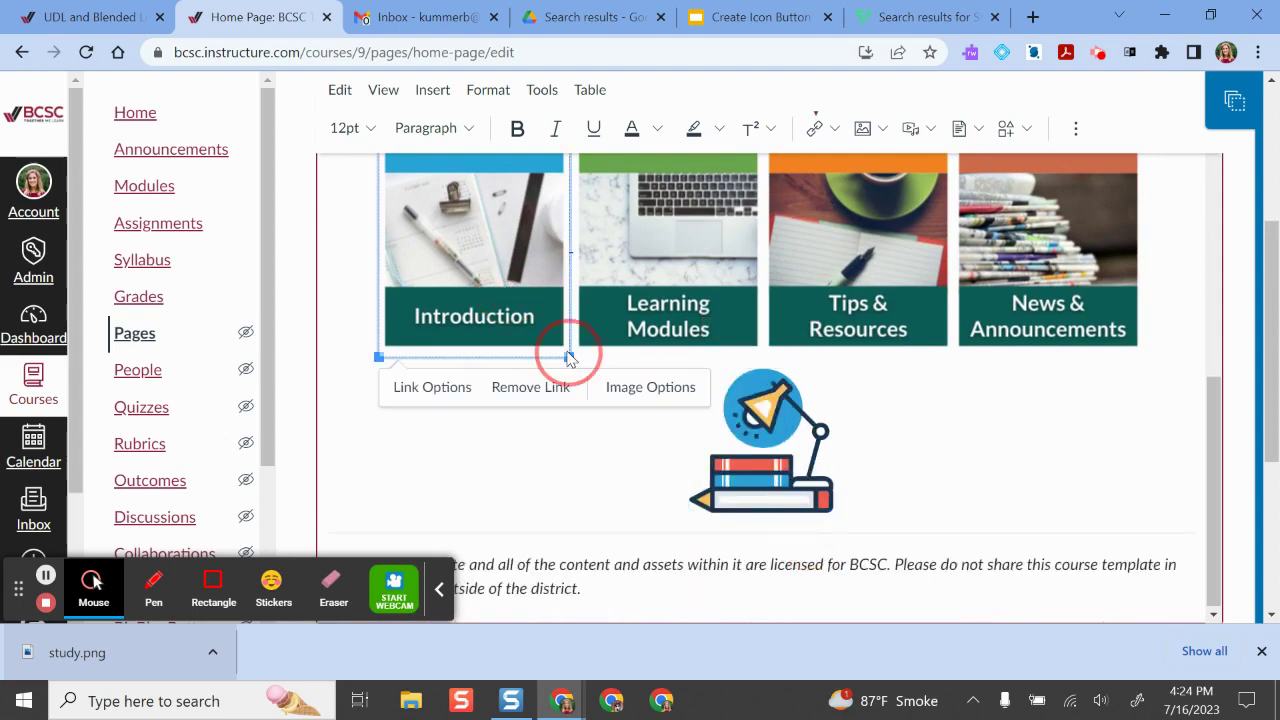
pyautogui.moveTo(568, 354); pyautogui.dragTo(566, 349)
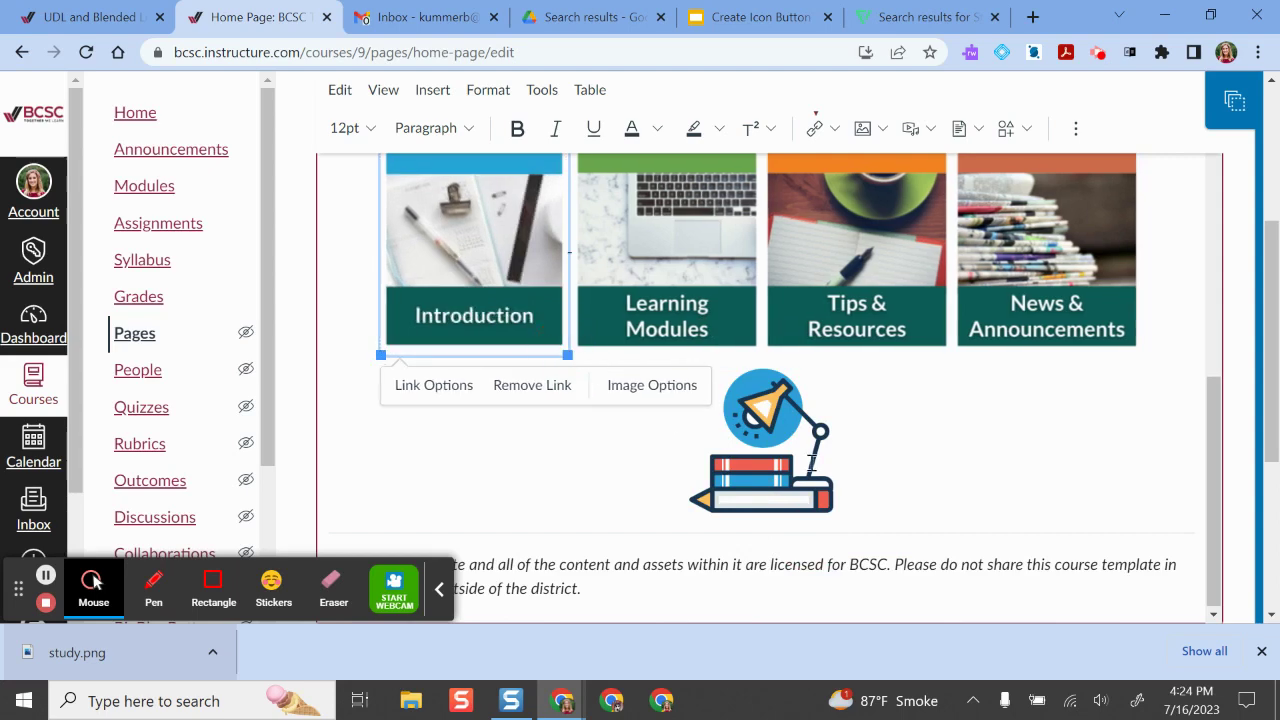
pyautogui.click(800, 470)
pyautogui.moveTo(834, 514); pyautogui.dragTo(857, 522)
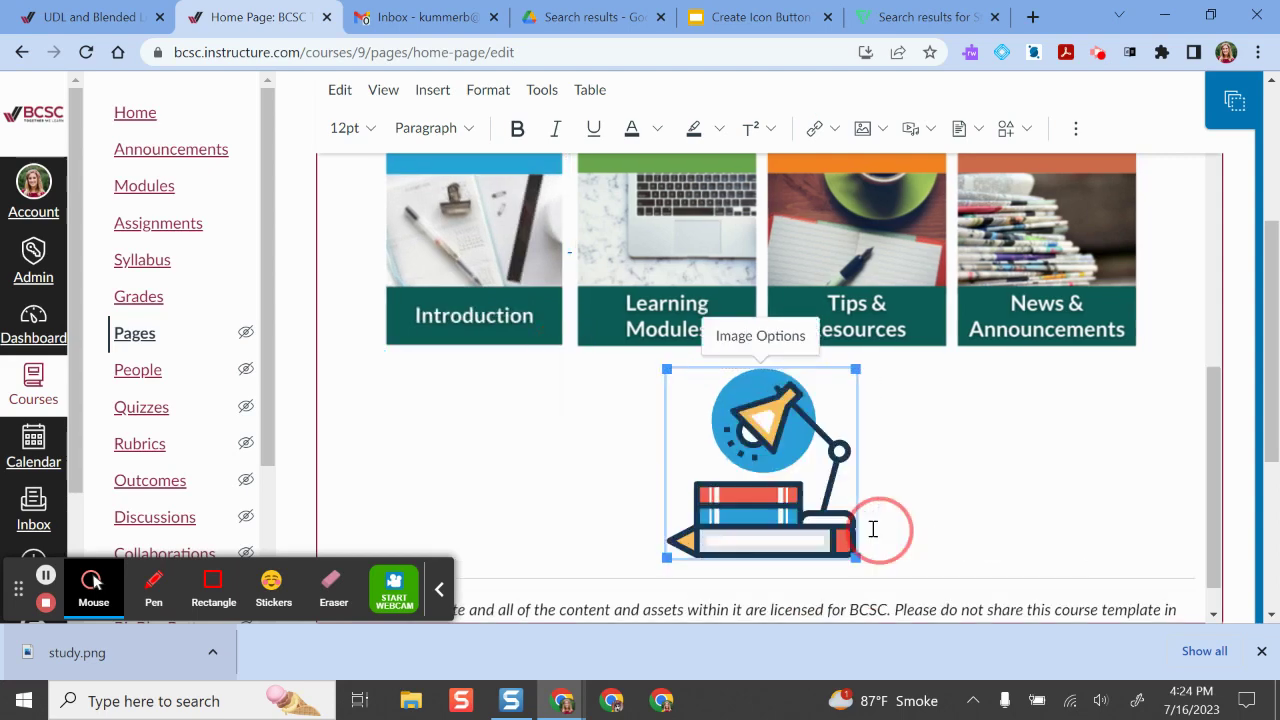
pyautogui.click(557, 343)
pyautogui.moveTo(563, 350); pyautogui.dragTo(570, 358)
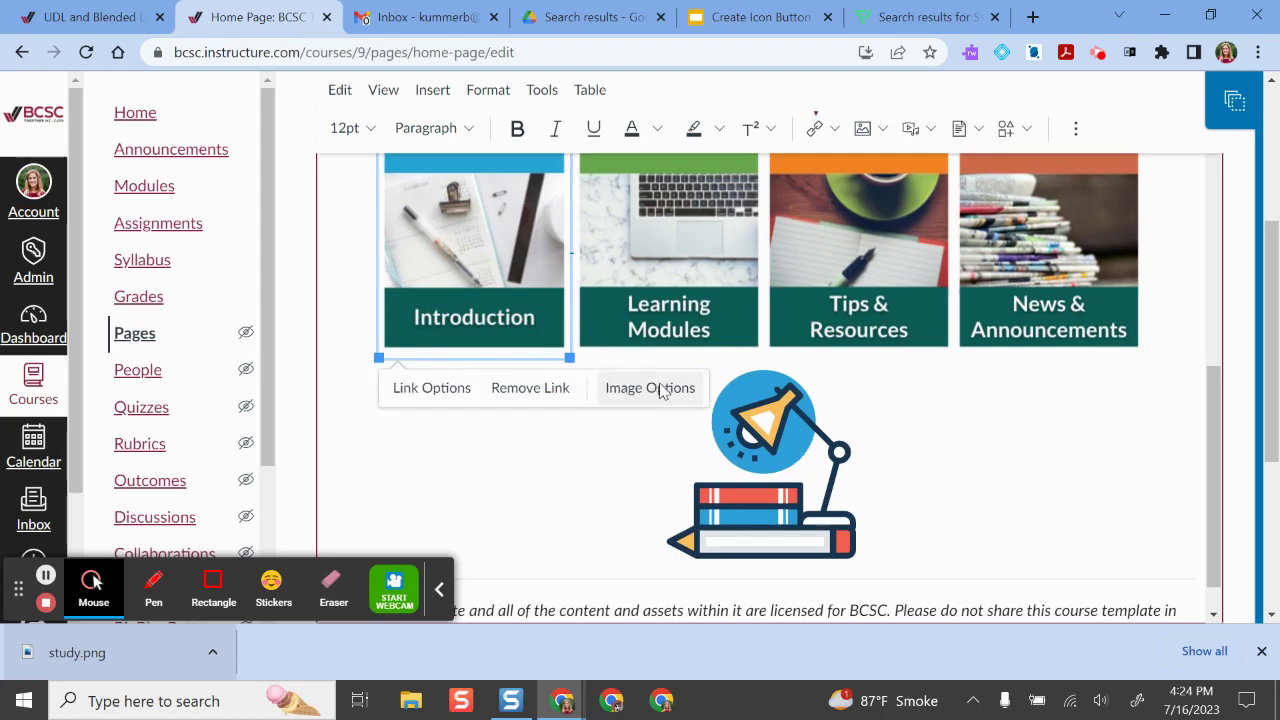
pyautogui.click(922, 455)
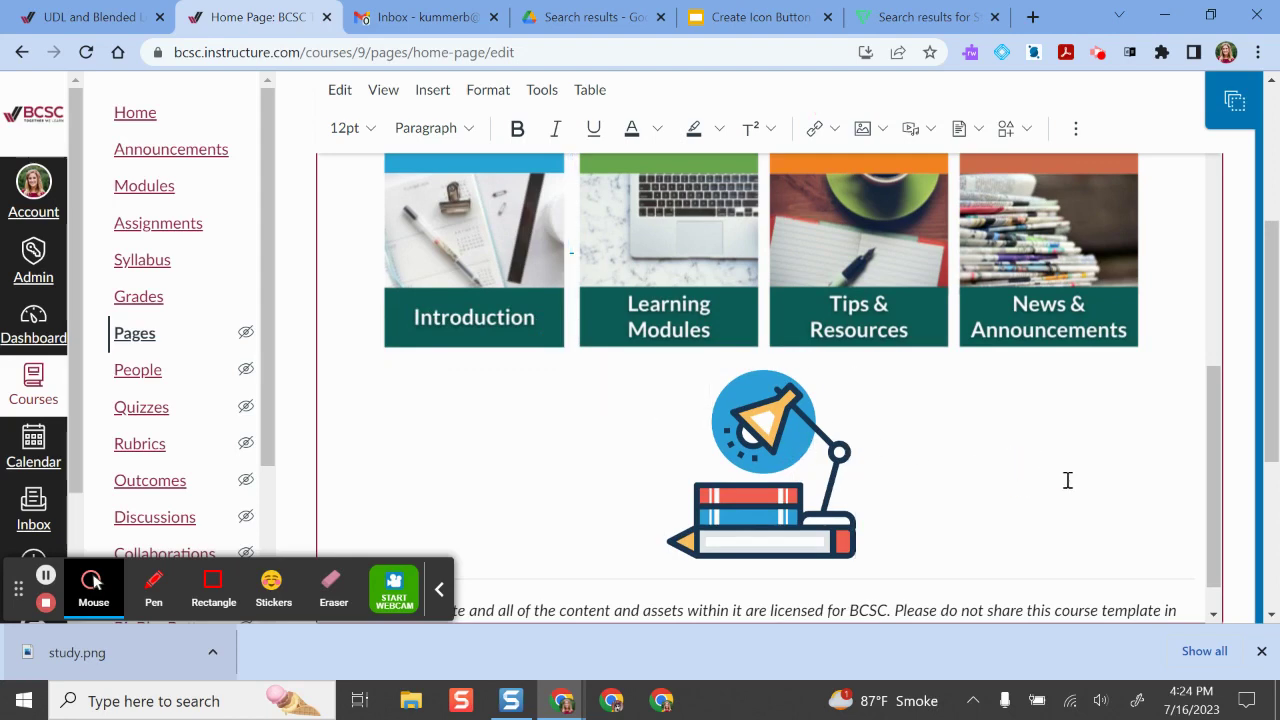
# Select the study icon and show the link types available for it.
pyautogui.scroll(-1, 988, 418)
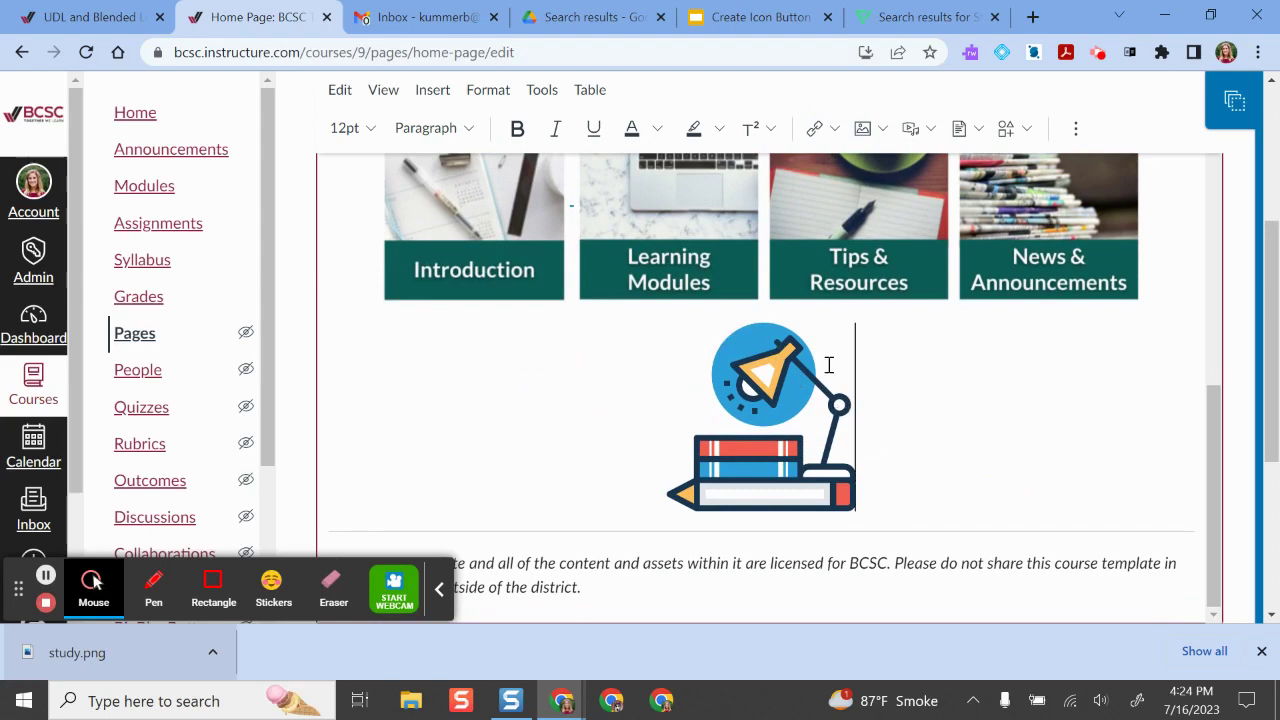
pyautogui.scroll(-3, 829, 360)
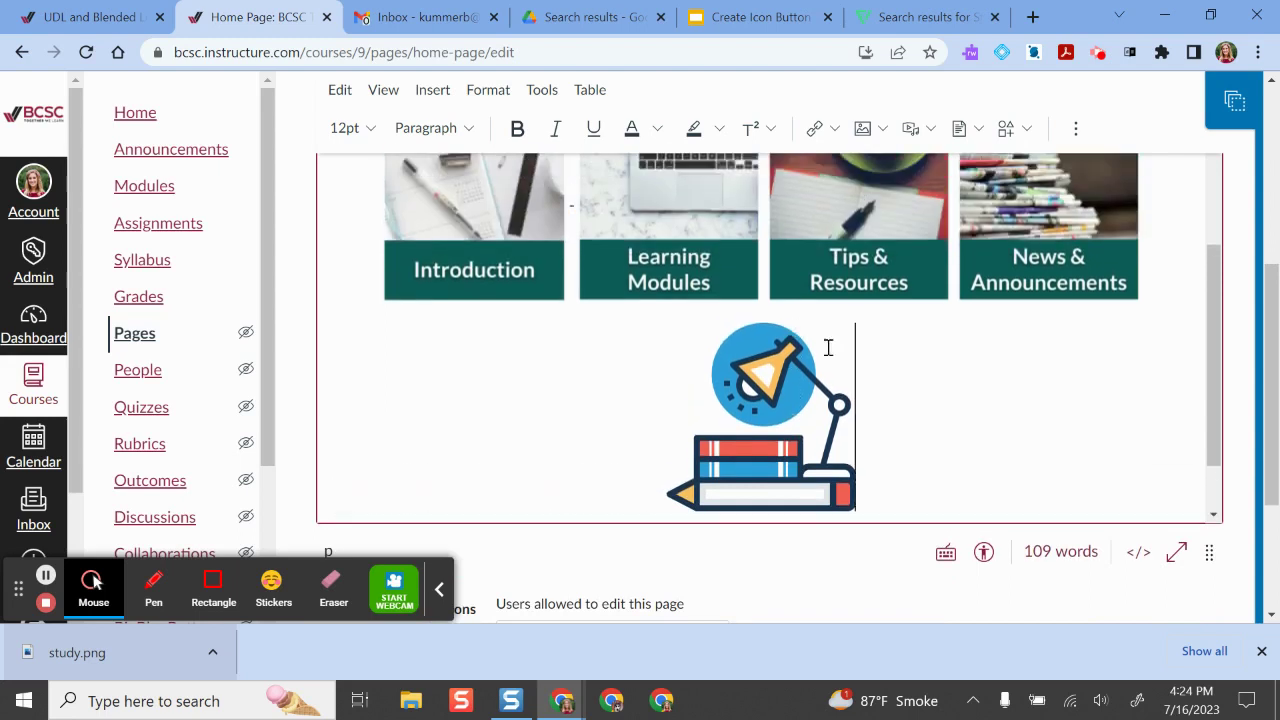
pyautogui.click(957, 429)
pyautogui.click(767, 390)
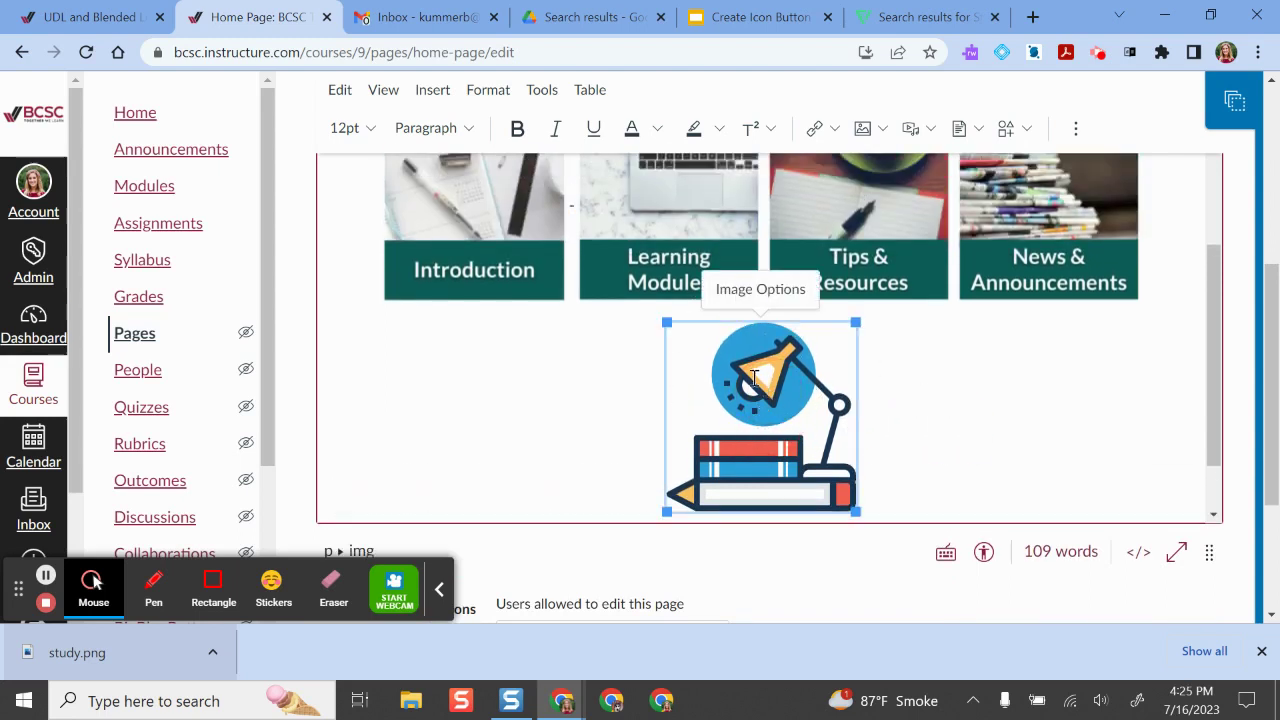
pyautogui.scroll(-1, 754, 376)
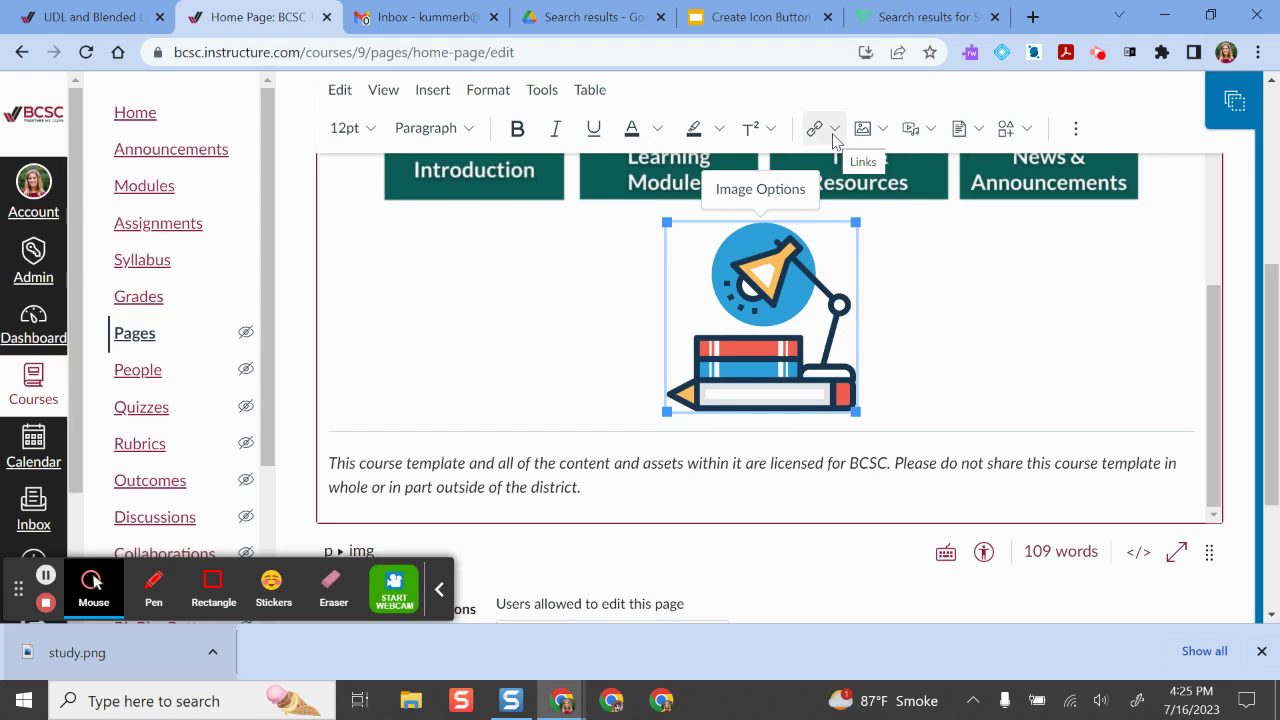
pyautogui.click(834, 129)
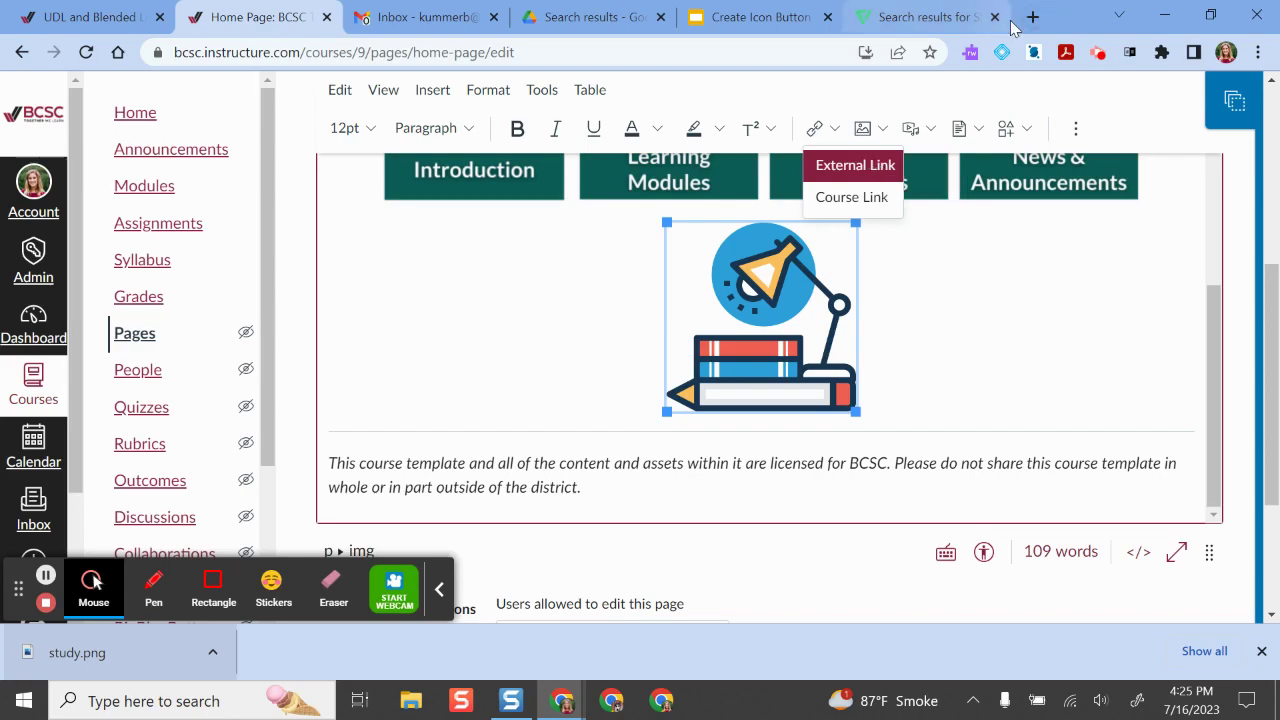
# Search for quizlet in a new browser tab, open the Quizlet site, and return to the Canvas home page editor.
pyautogui.click(1033, 18)
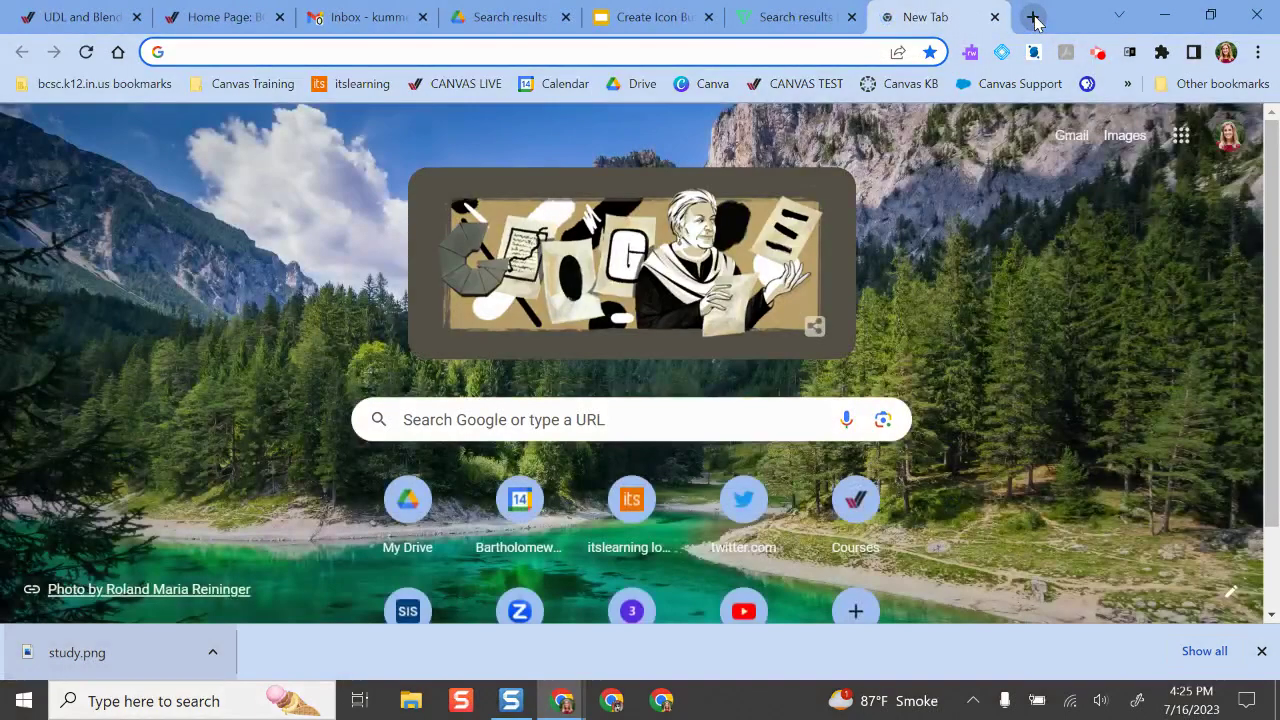
pyautogui.write('quizlet')
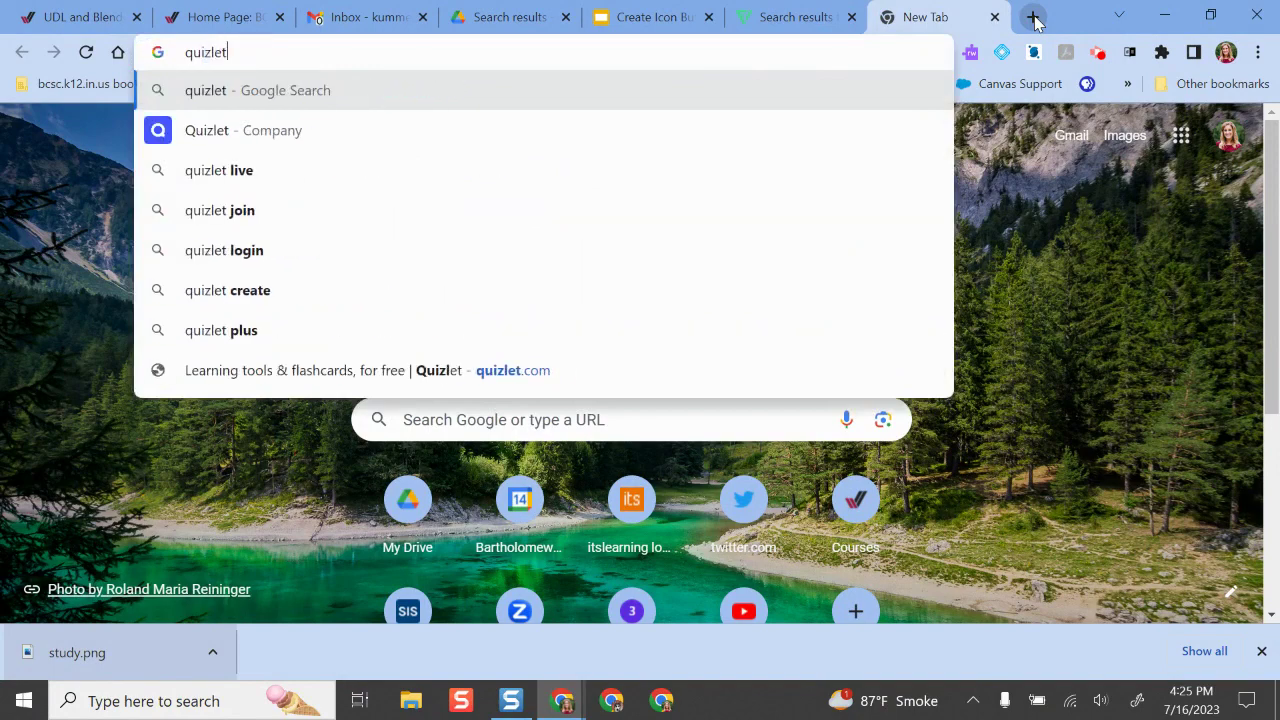
pyautogui.press('Return')
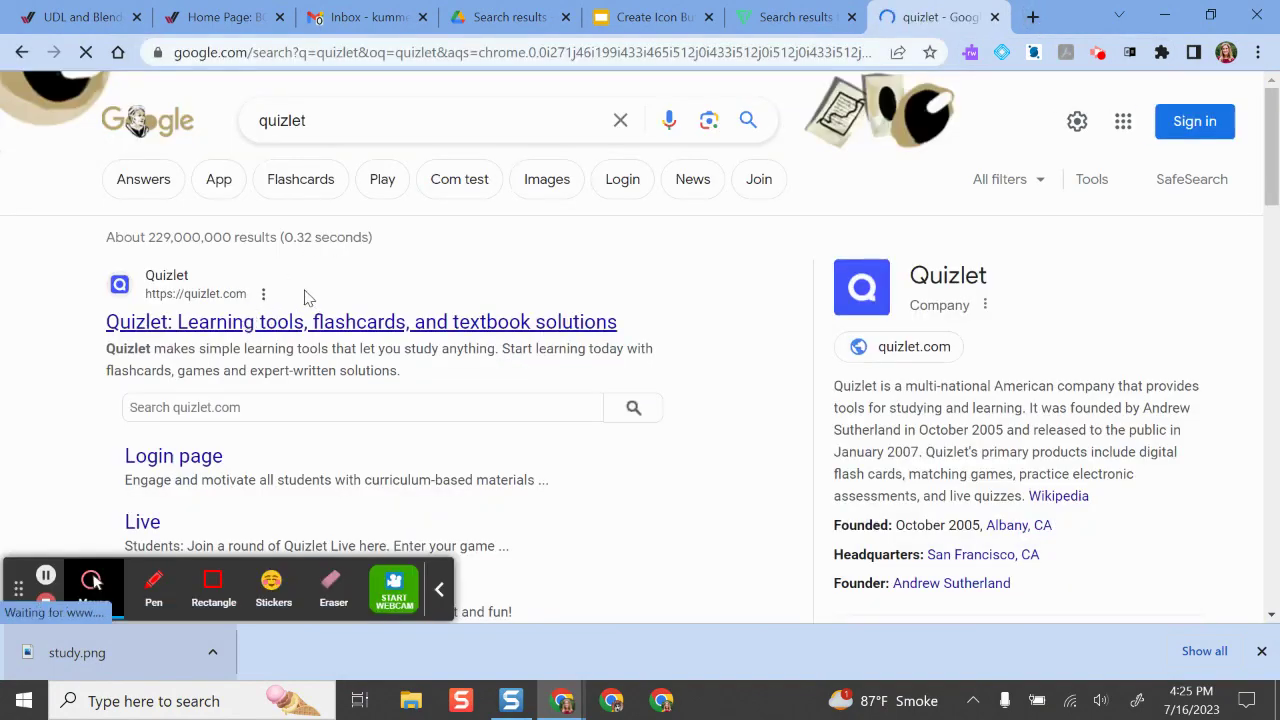
pyautogui.click(310, 318)
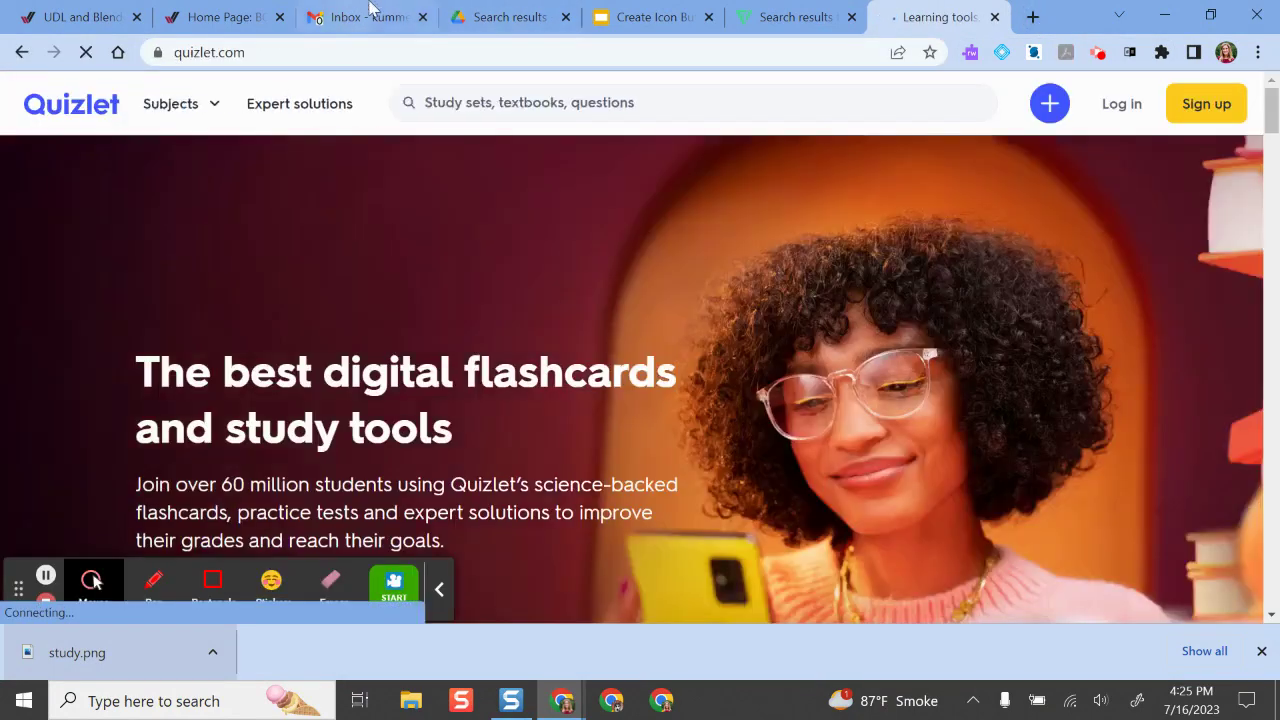
pyautogui.click(213, 17)
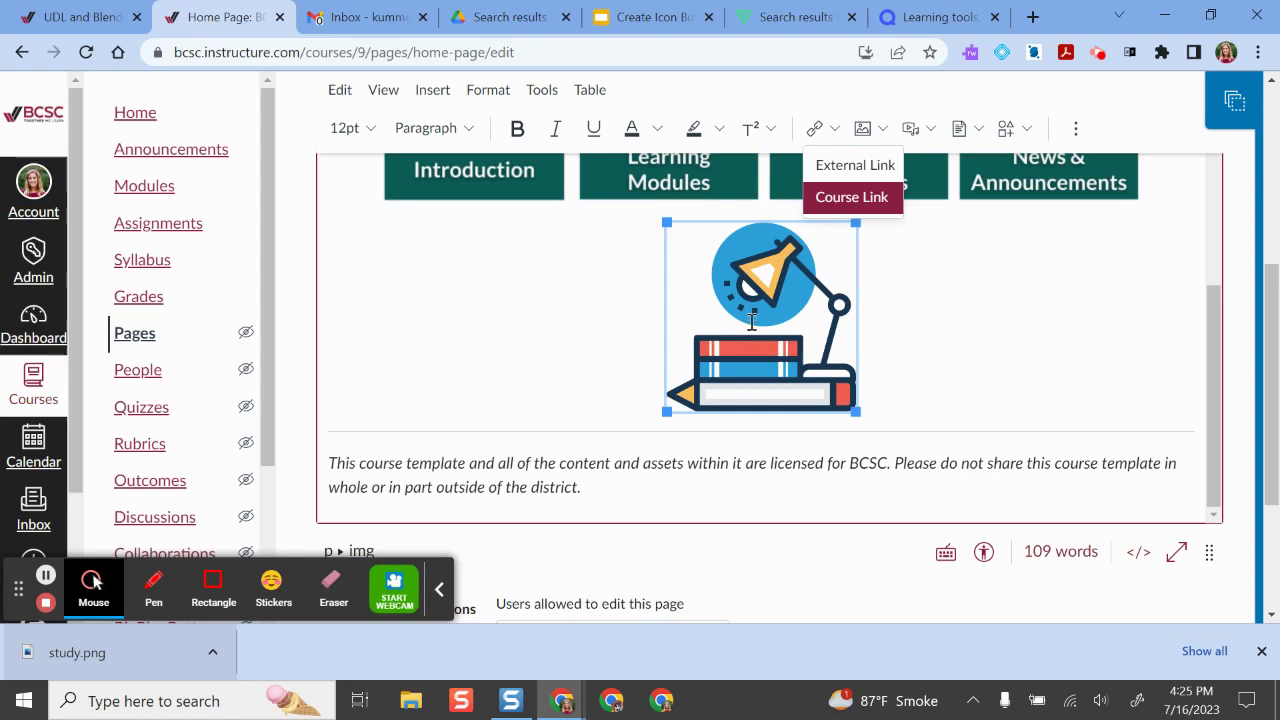
# Examine the course content categories offered for a course link, and close the list without inserting a link.
pyautogui.click(860, 197)
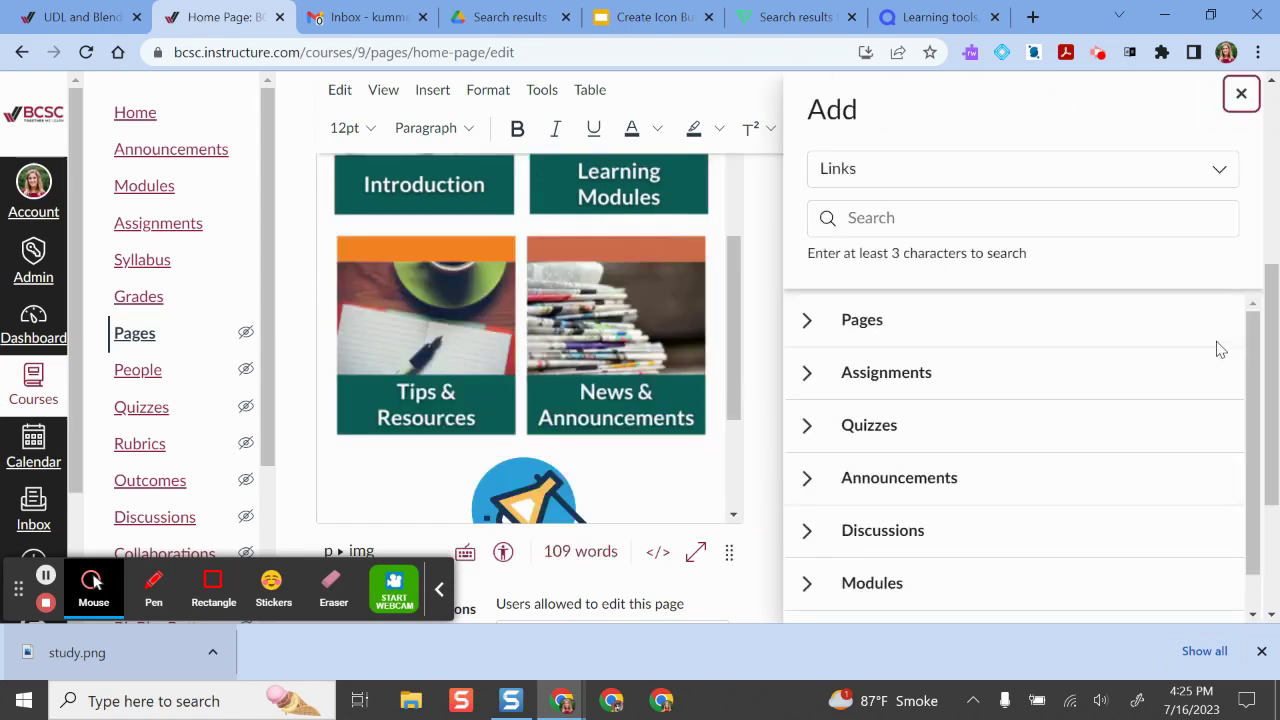
pyautogui.scroll(-1, 940, 350)
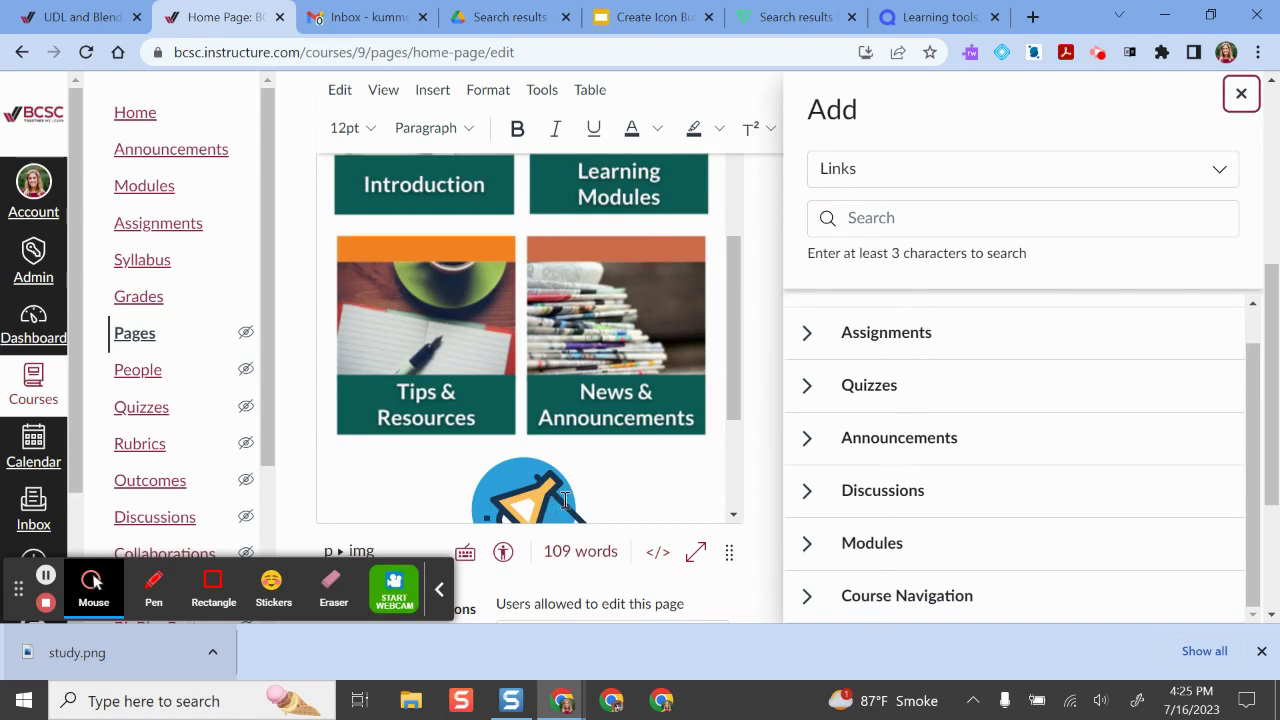
pyautogui.click(1241, 93)
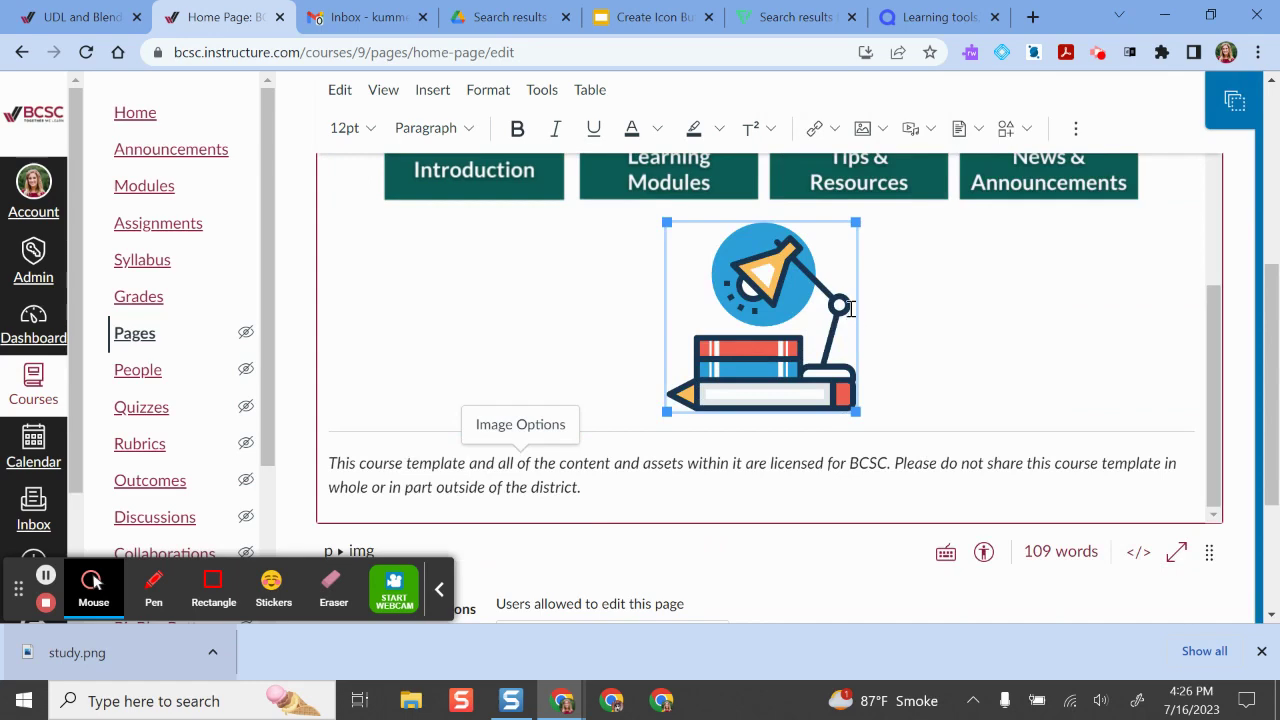
pyautogui.click(818, 128)
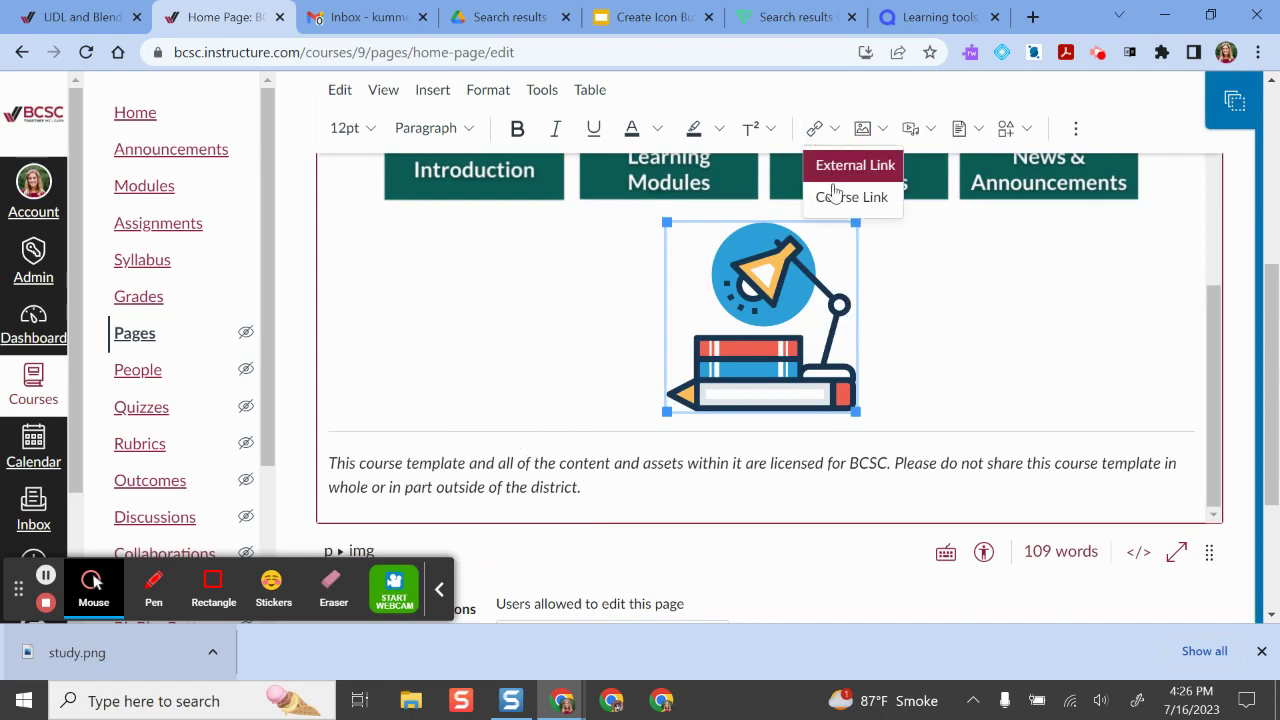
pyautogui.click(841, 171)
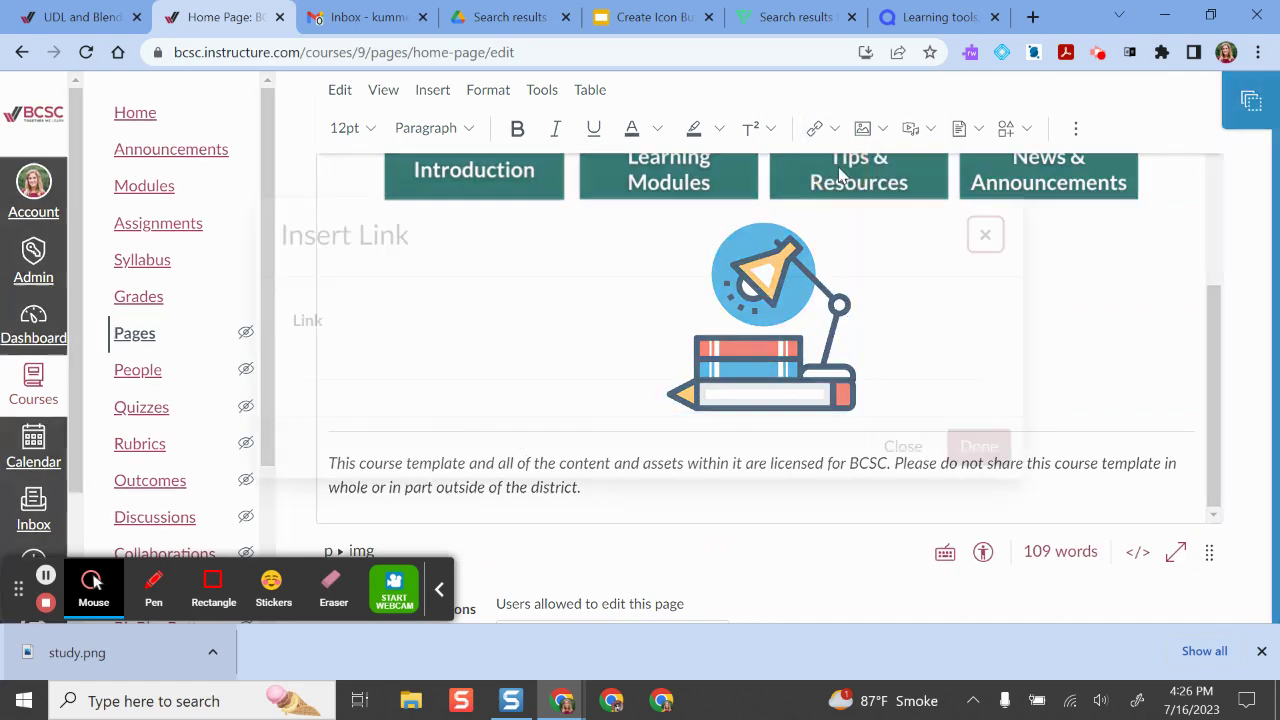
pyautogui.click(566, 366)
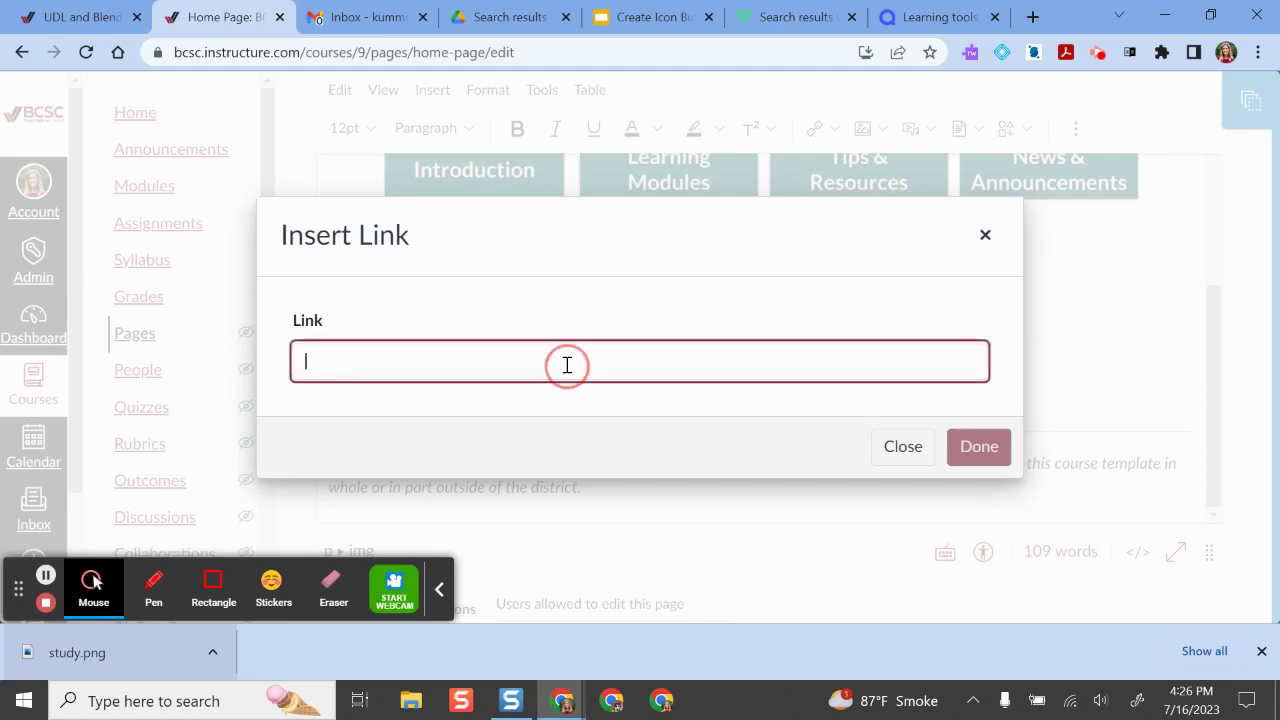
pyautogui.click(935, 17)
pyautogui.click(352, 50)
pyautogui.hotkey('ctrl', 'c')
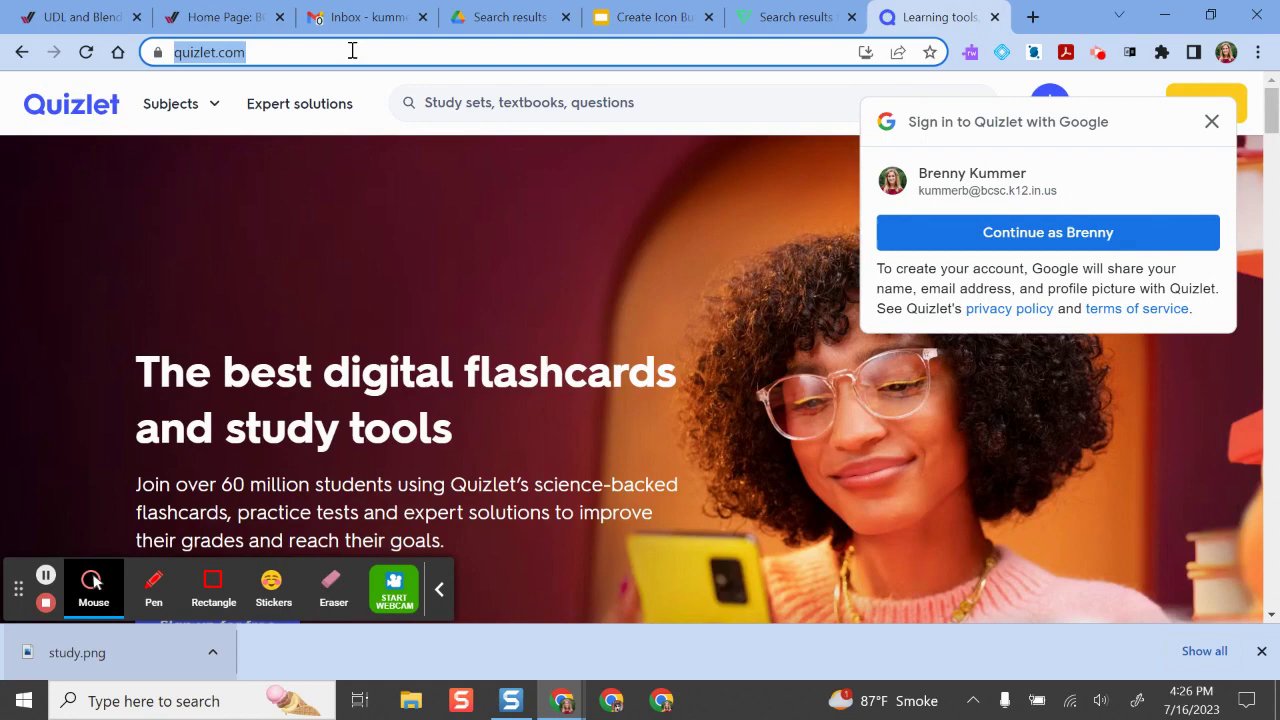
pyautogui.click(218, 22)
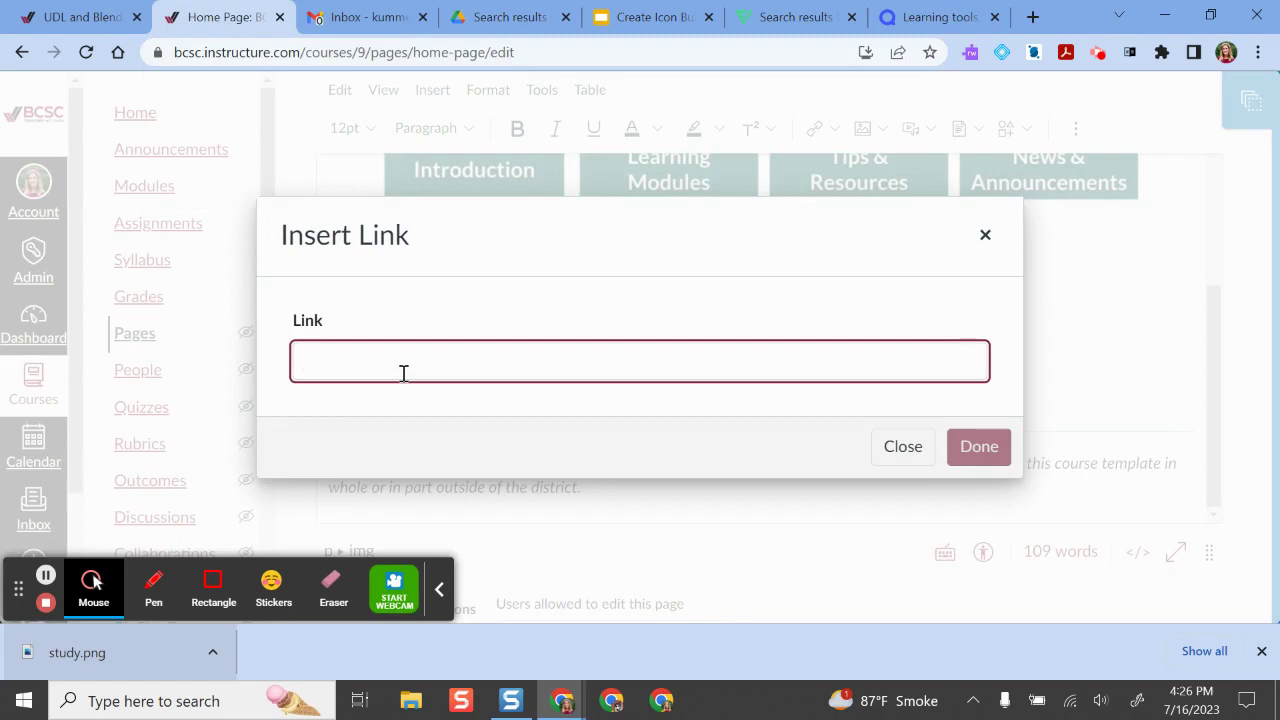
pyautogui.hotkey('ctrl', 'v')
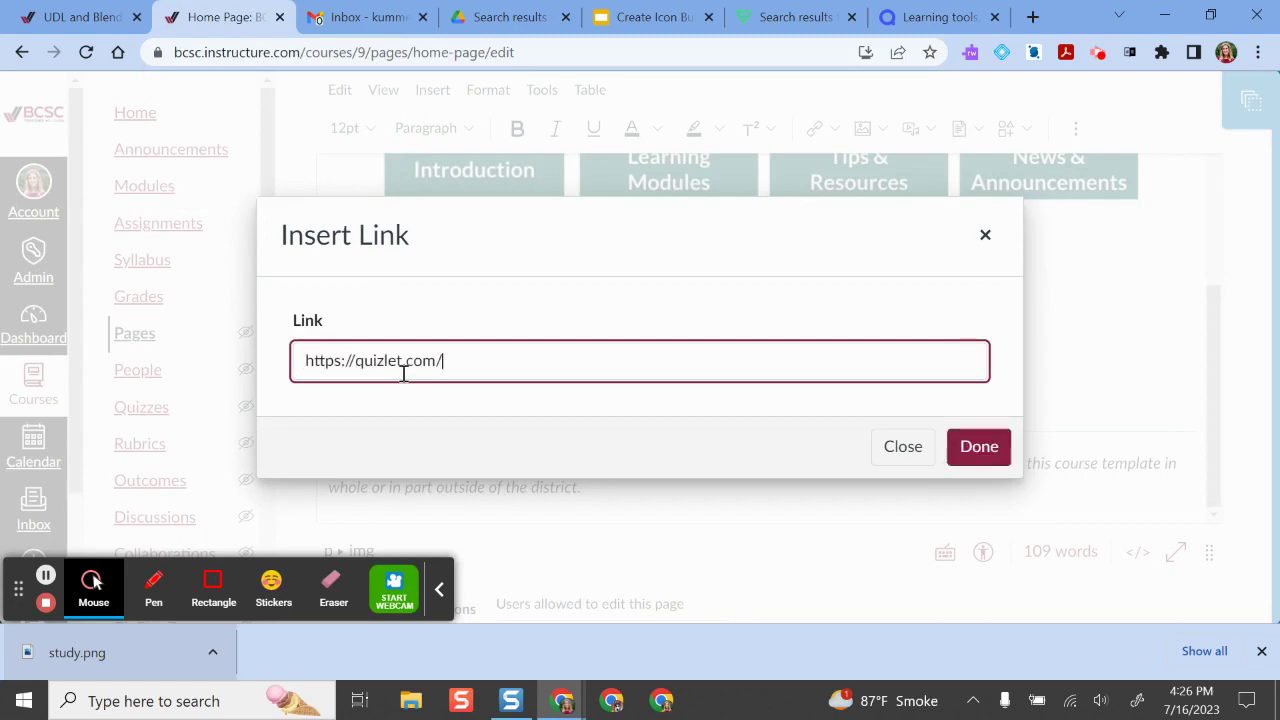
pyautogui.click(979, 447)
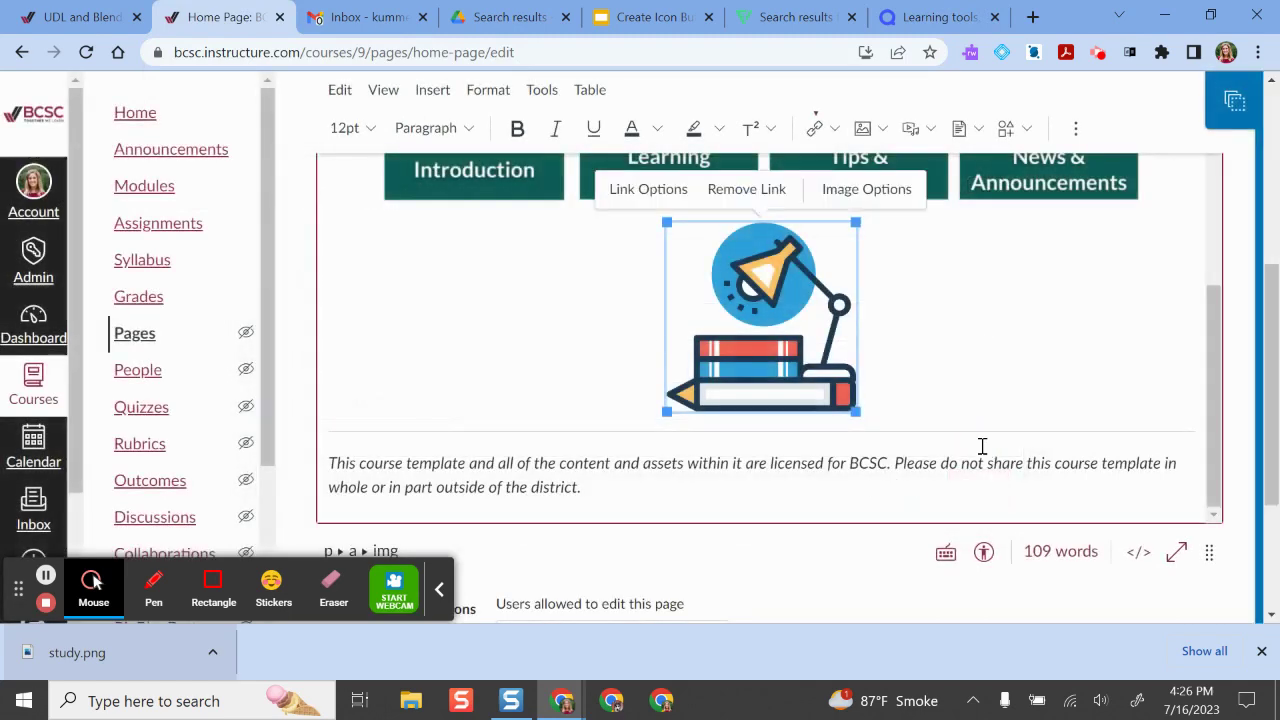
# Save the home page and test the study icon's link on the saved page.
pyautogui.scroll(-5, 968, 388)
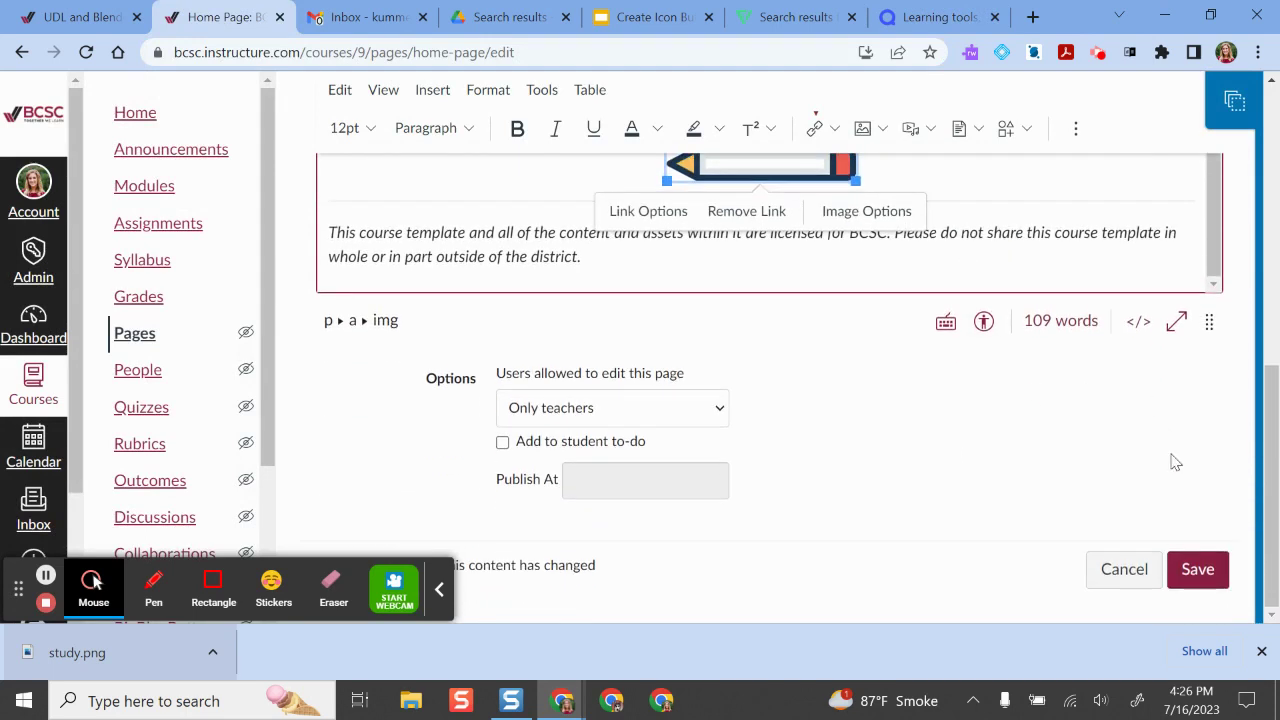
pyautogui.click(1198, 571)
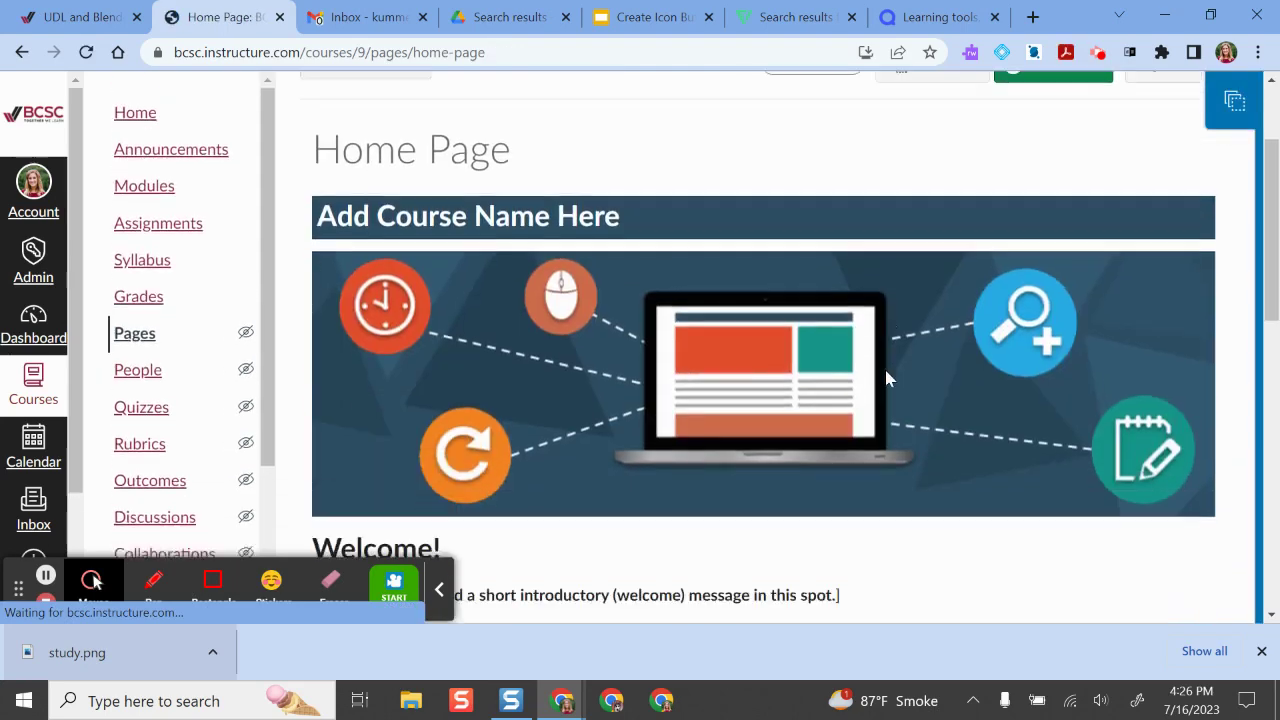
pyautogui.scroll(-10, 885, 378)
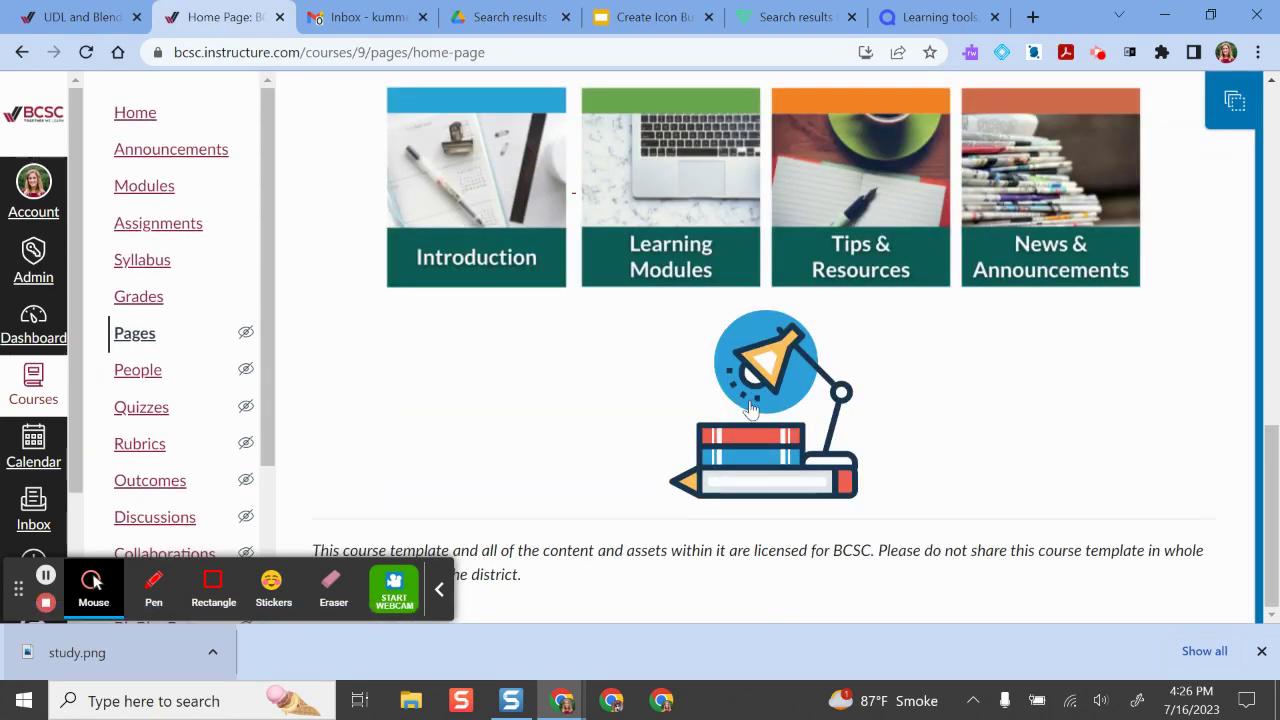
pyautogui.click(765, 388)
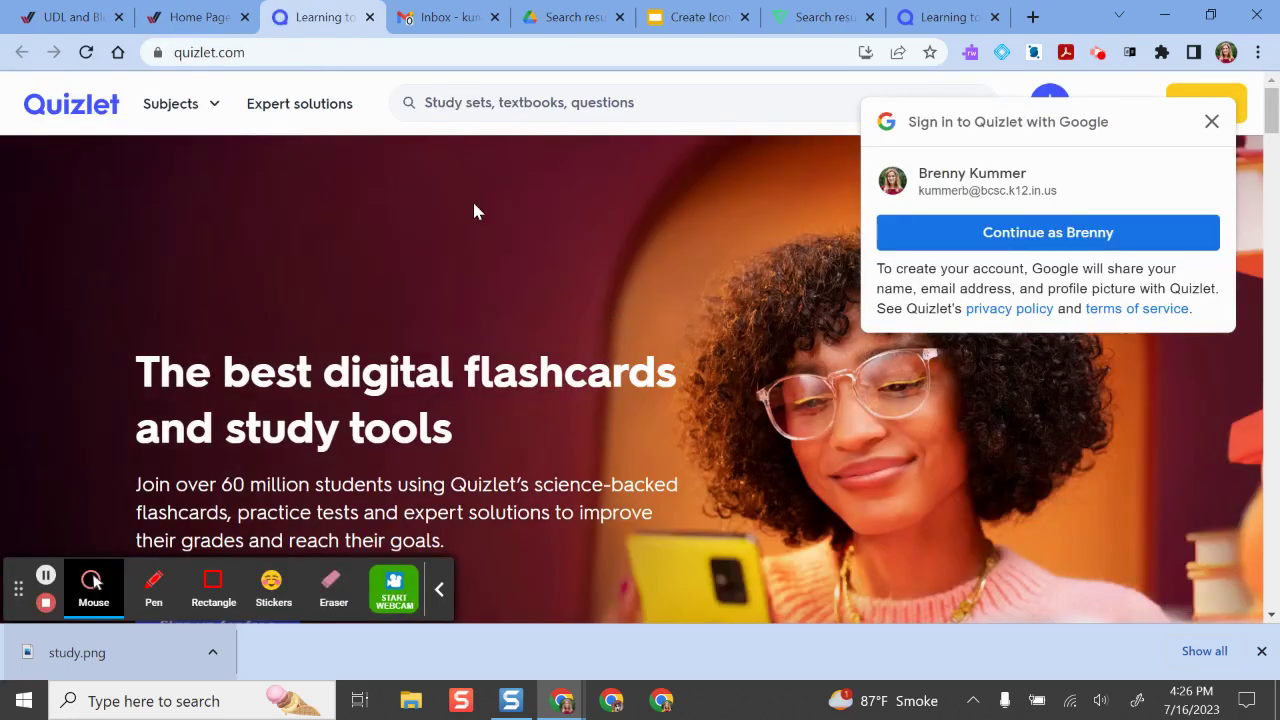
# Switch to the UDL & Blended Learning course page to view its icon buttons.
pyautogui.click(71, 14)
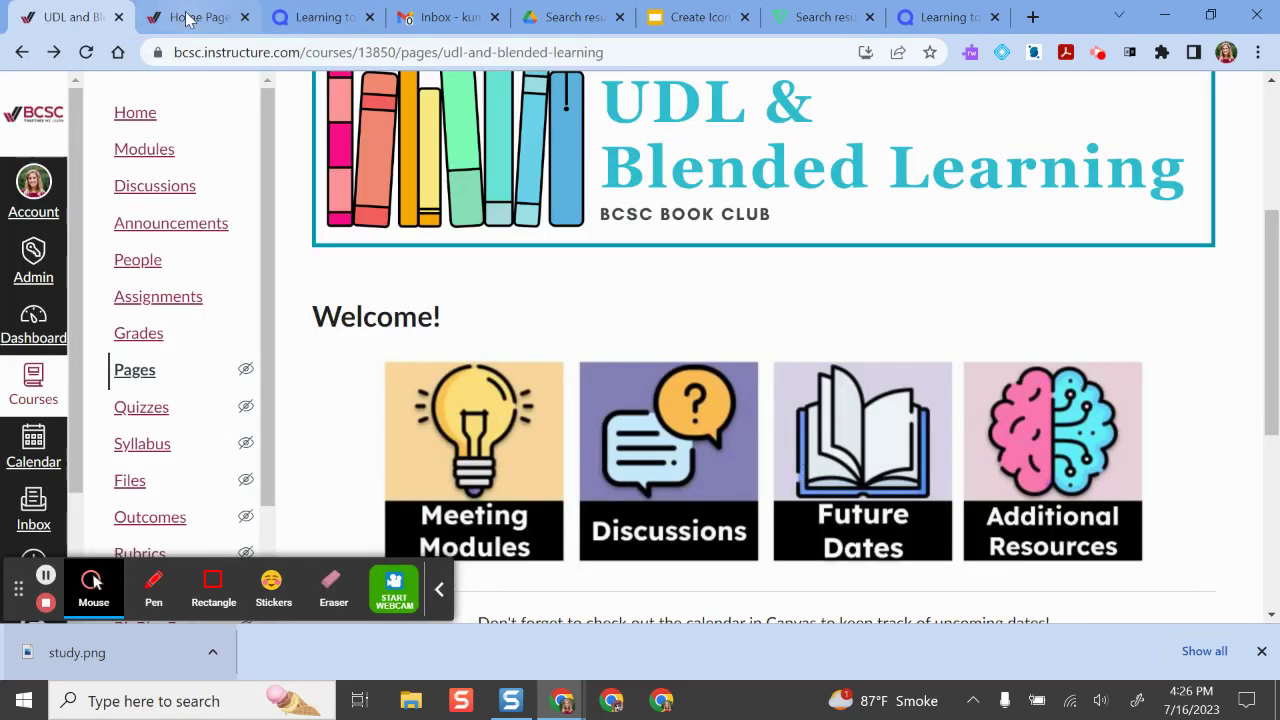